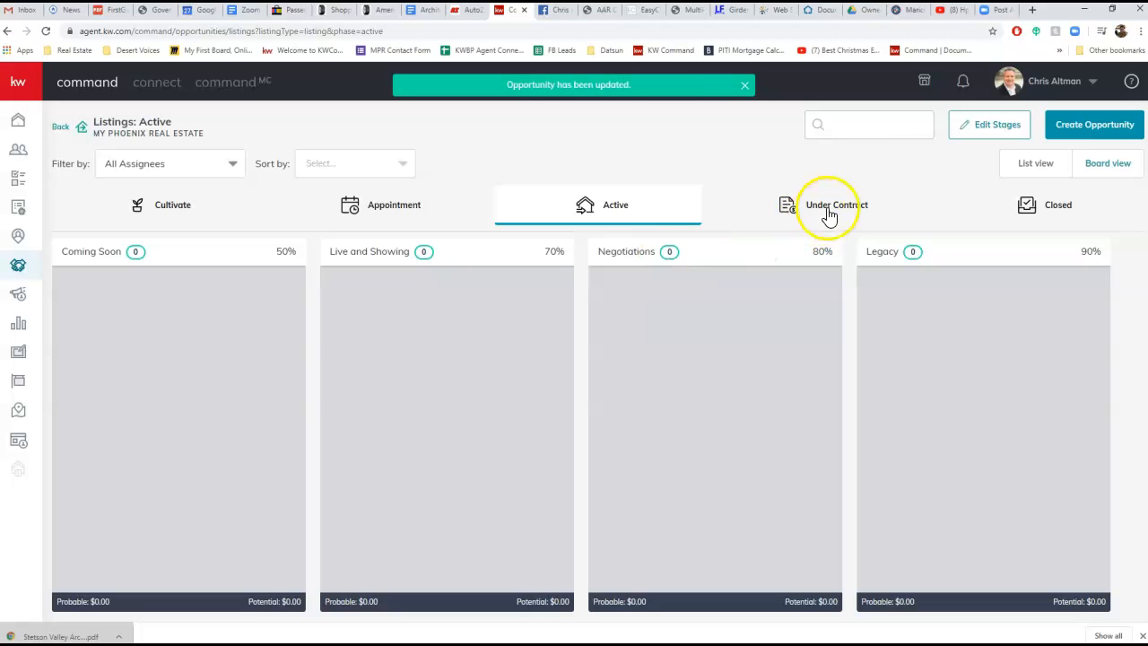
# Open the under-contract listing opportunity in the Escrow stage and link the agent's own $320,000 Phoenix listing to it
pyautogui.click(827, 210)
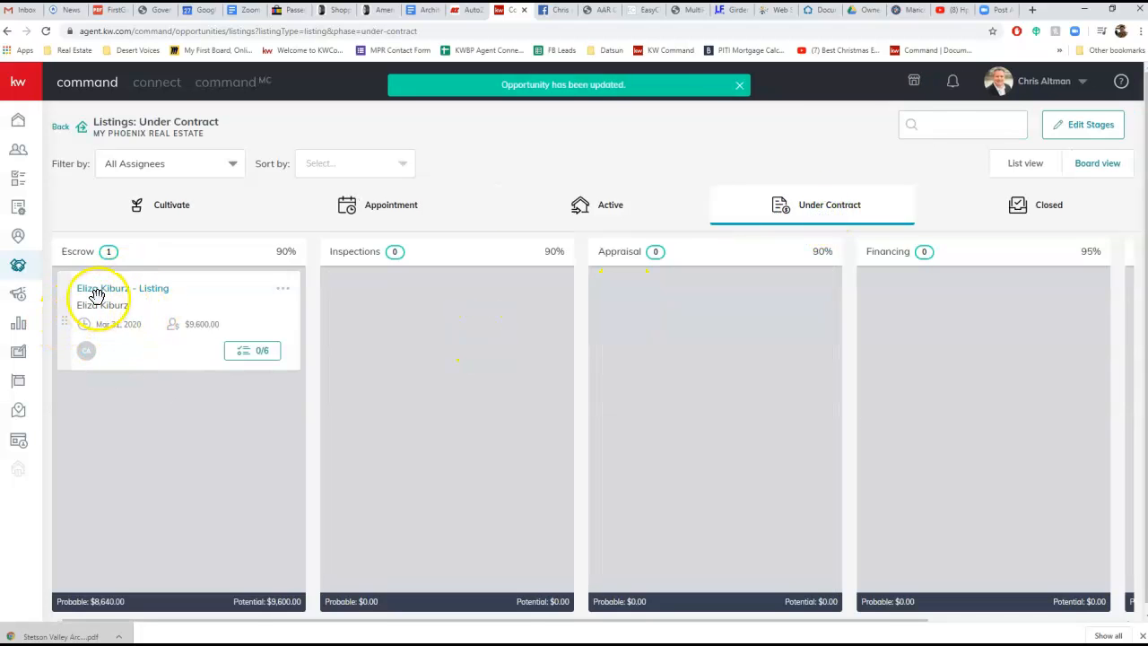
pyautogui.click(106, 291)
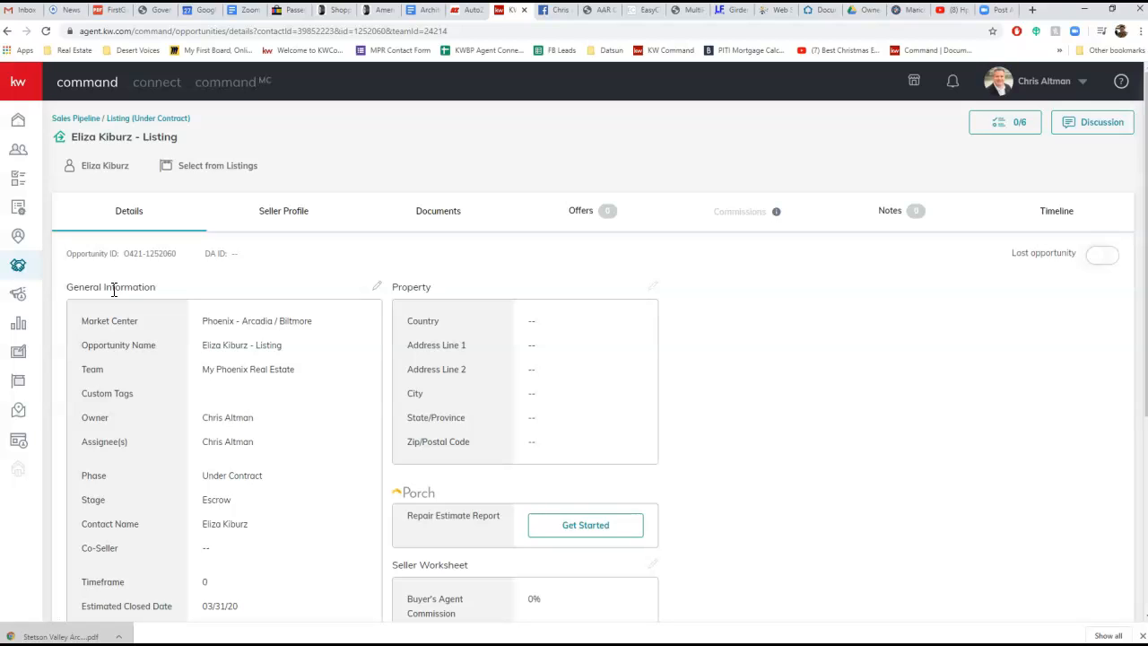
pyautogui.click(221, 165)
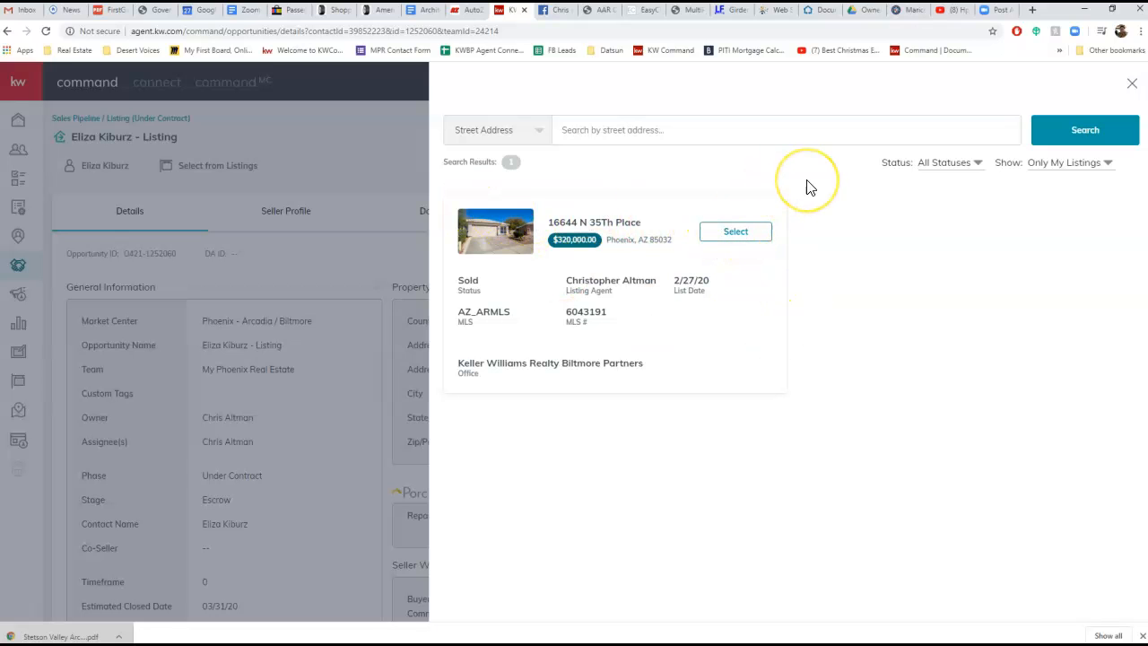
pyautogui.click(610, 131)
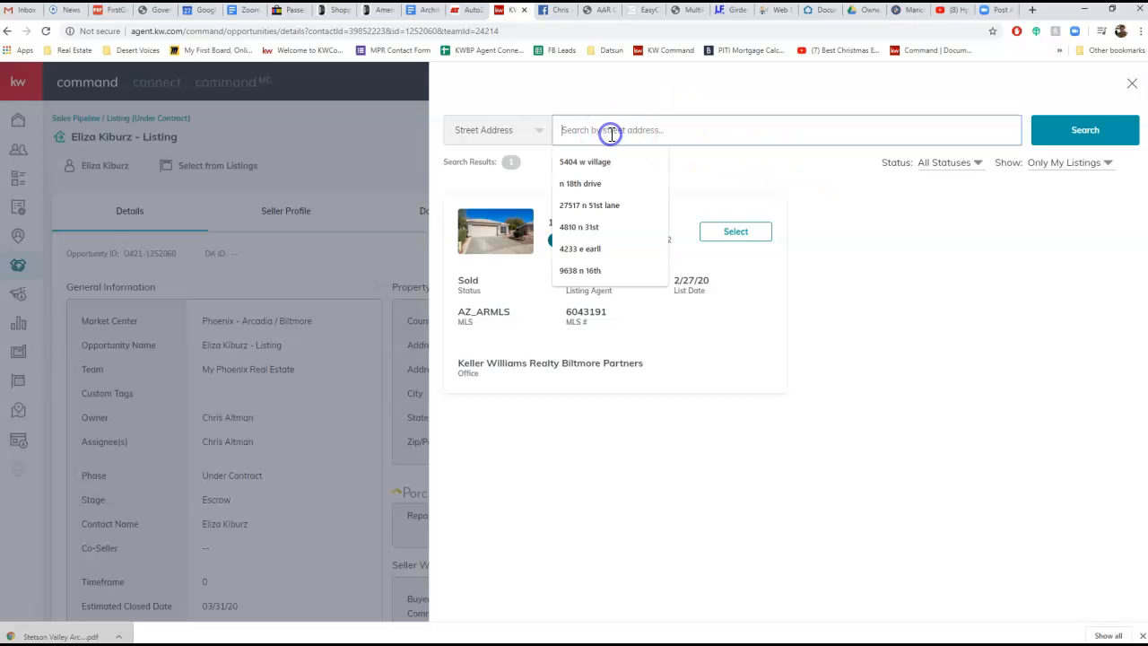
pyautogui.click(1077, 164)
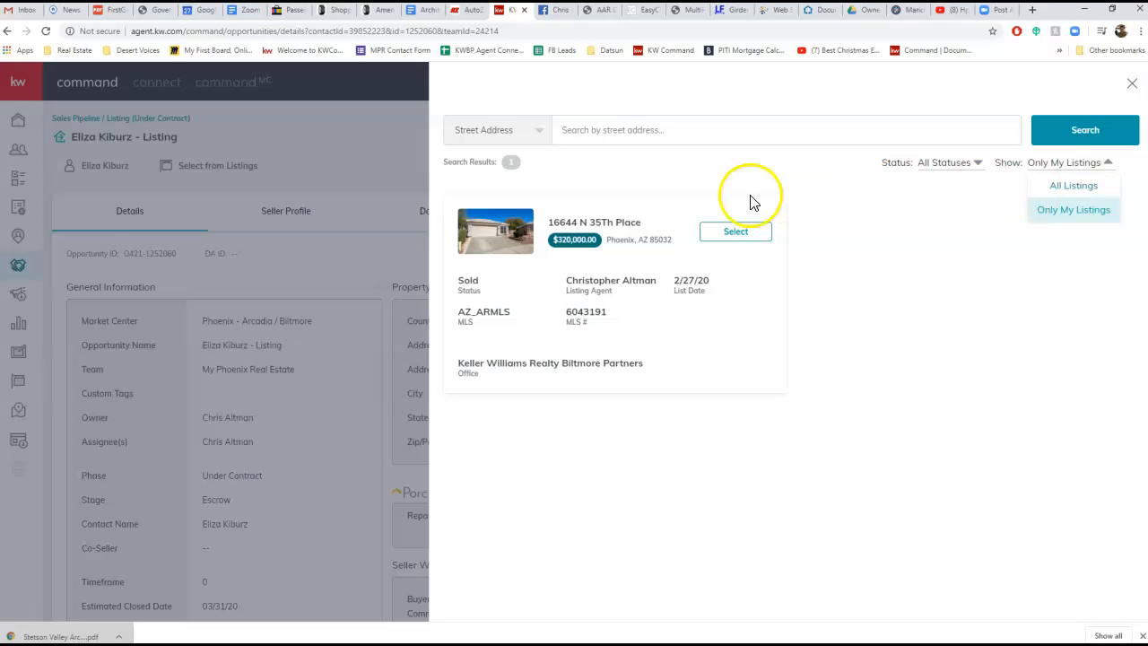
pyautogui.click(745, 235)
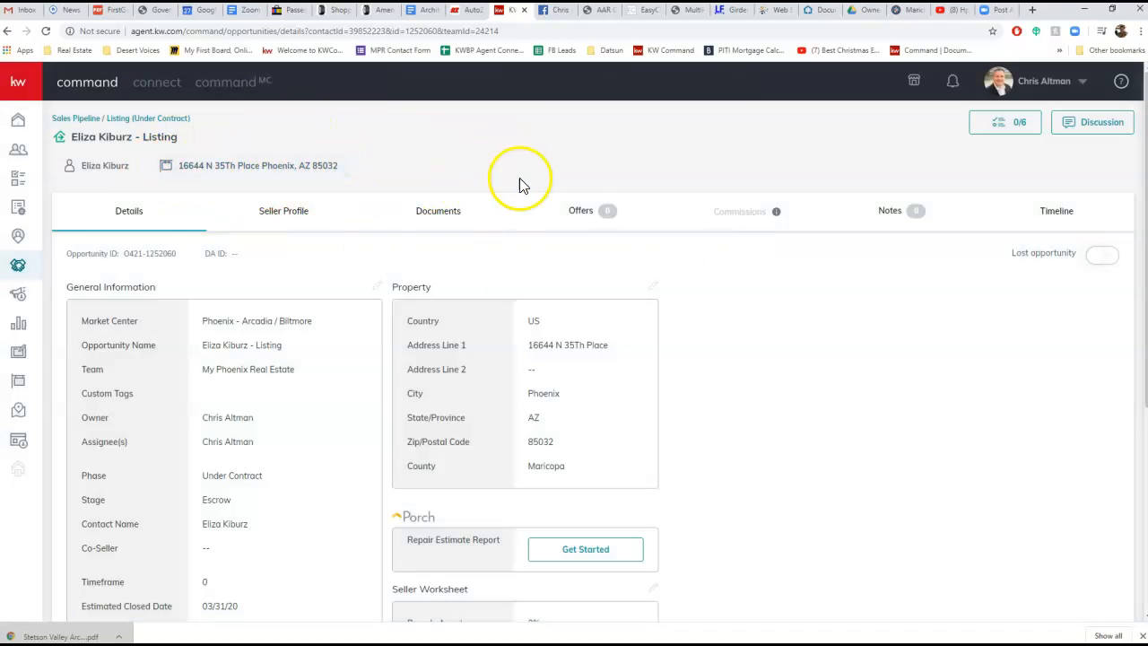
# Create a new offer version named "Initial Offer" for the listing opportunity
pyautogui.click(604, 213)
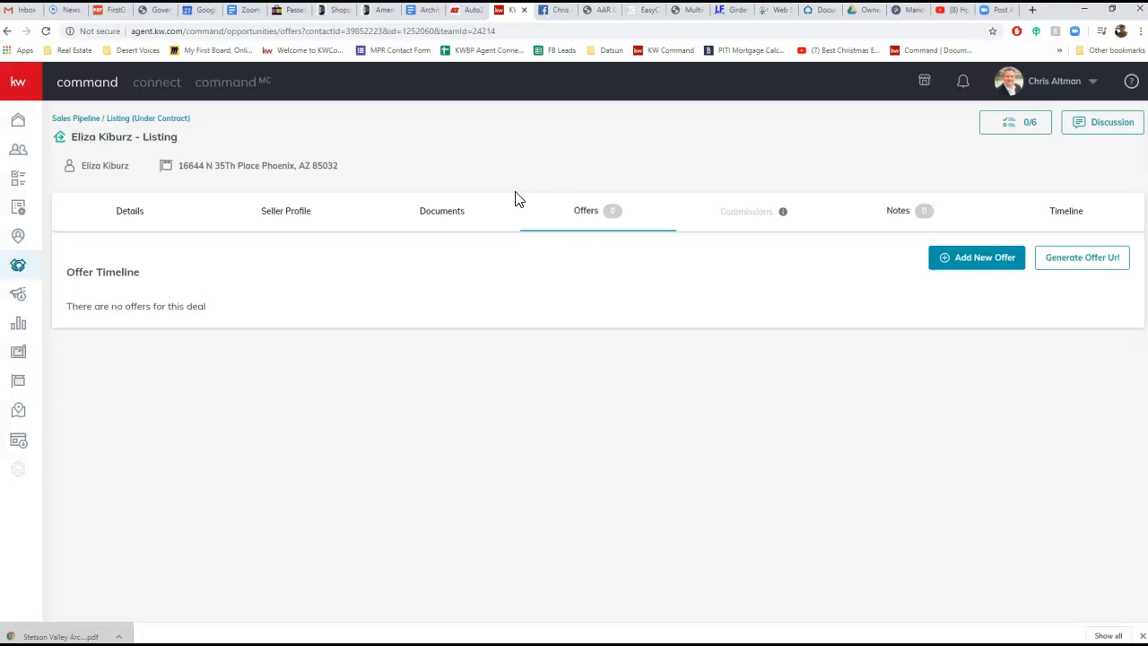
pyautogui.click(977, 257)
pyautogui.moveTo(606, 374); pyautogui.dragTo(504, 375)
pyautogui.click(591, 362)
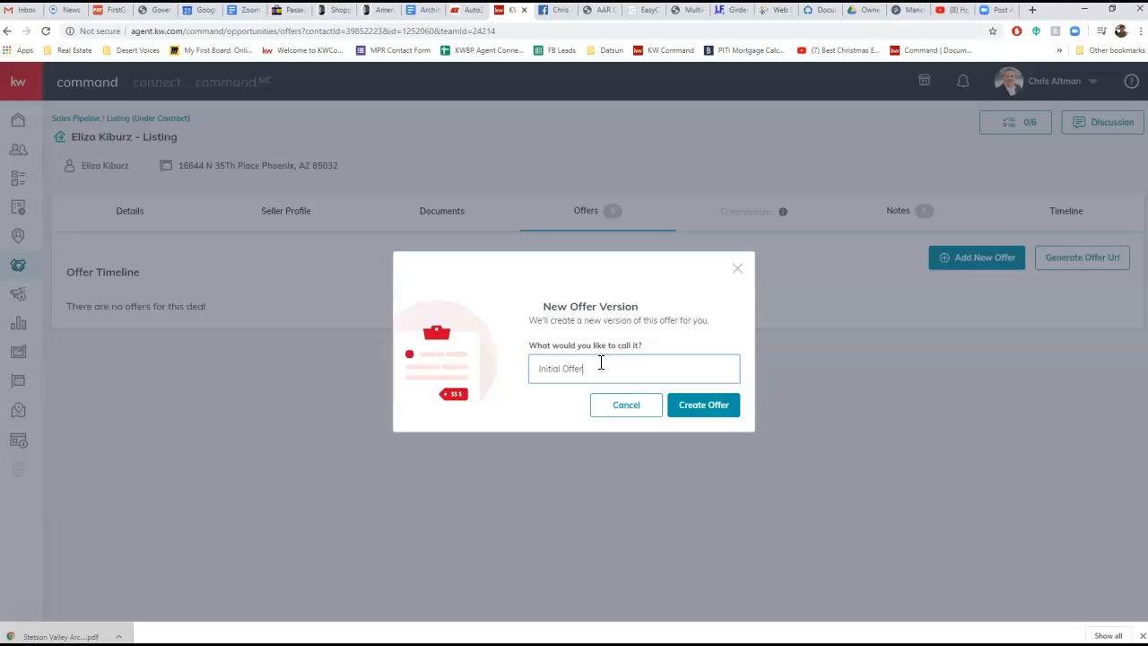
pyautogui.click(709, 408)
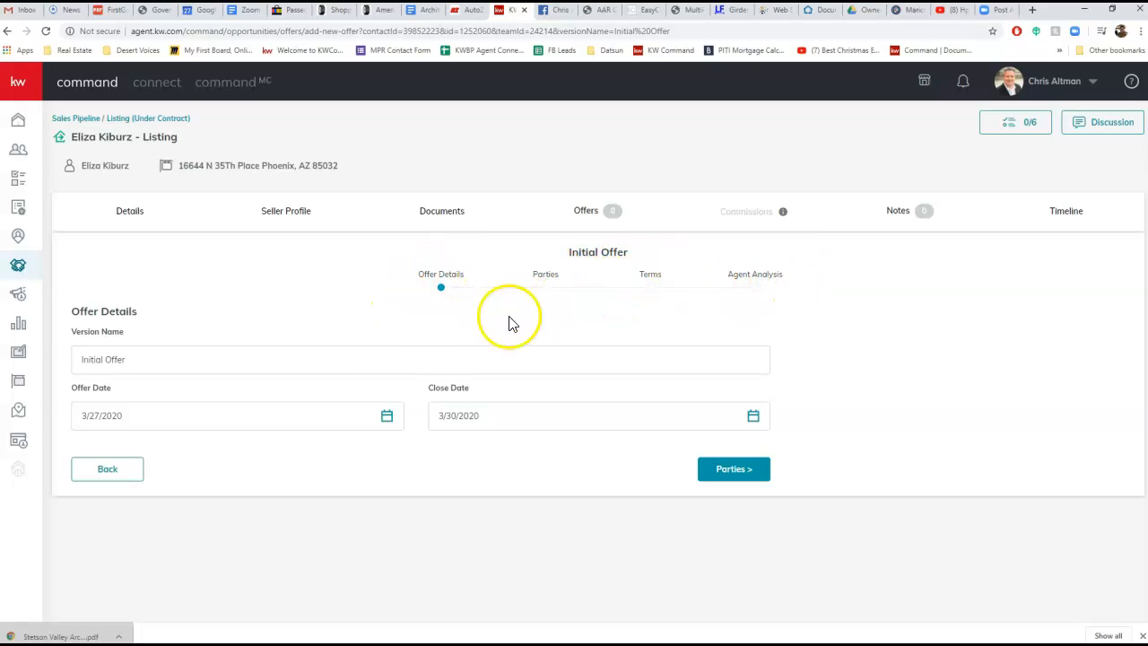
# Check the close date in the offer details
pyautogui.click(521, 418)
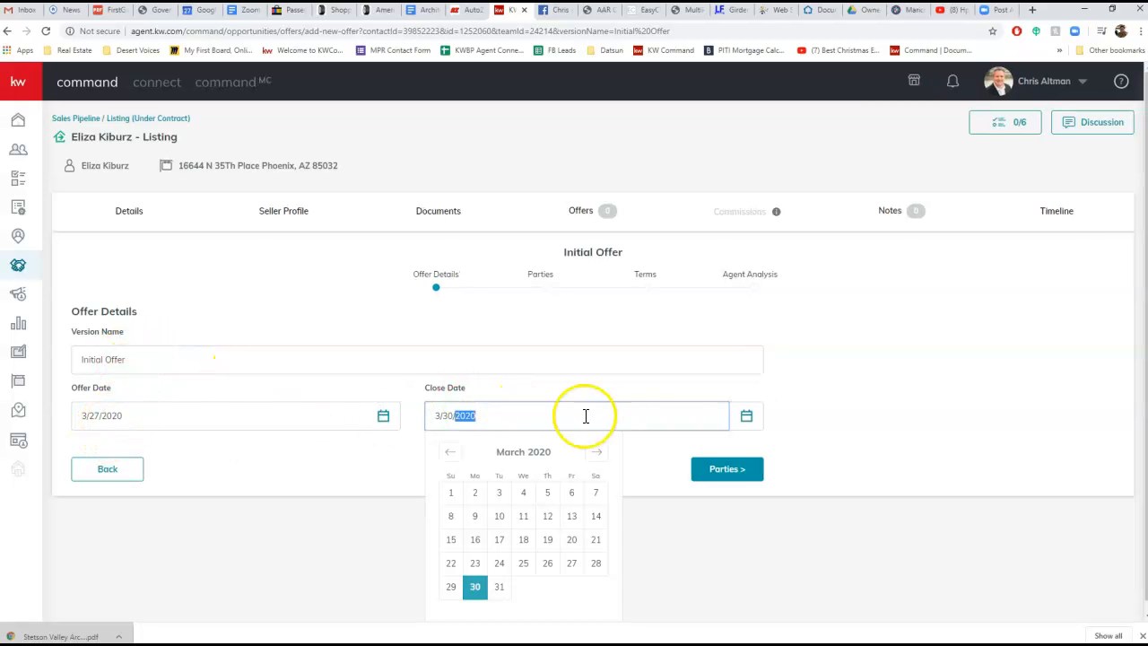
pyautogui.click(933, 398)
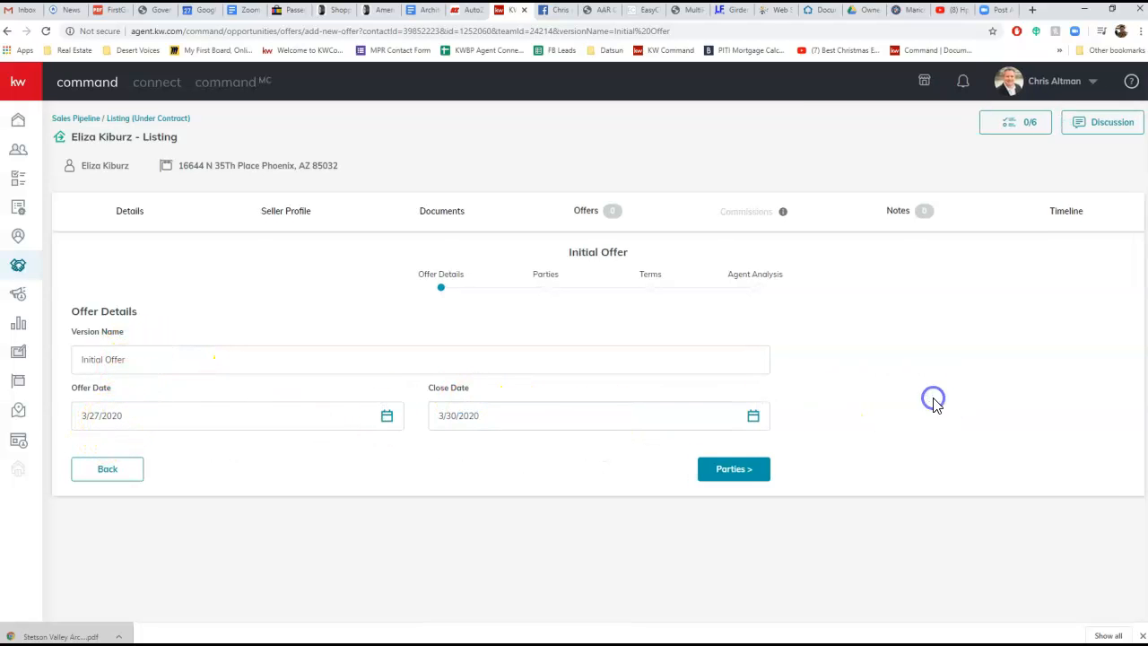
pyautogui.click(508, 420)
# Proceed to the offer's parties and enter the buyer's full name
pyautogui.click(734, 472)
pyautogui.click(164, 388)
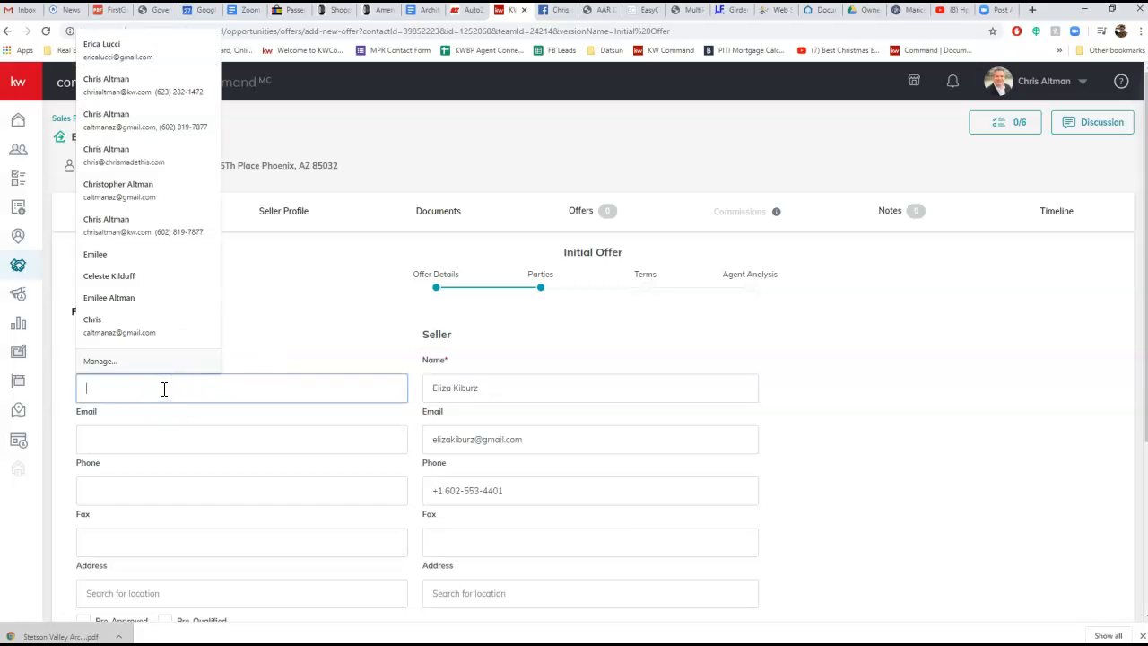
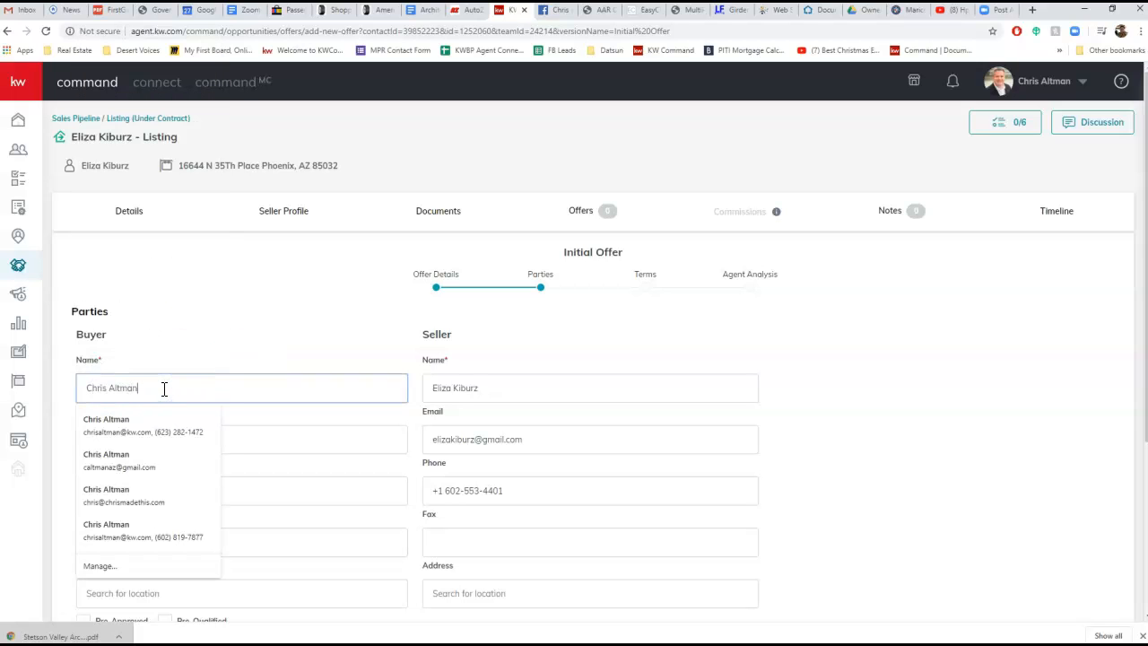
pyautogui.press('Tab')
pyautogui.click(179, 336)
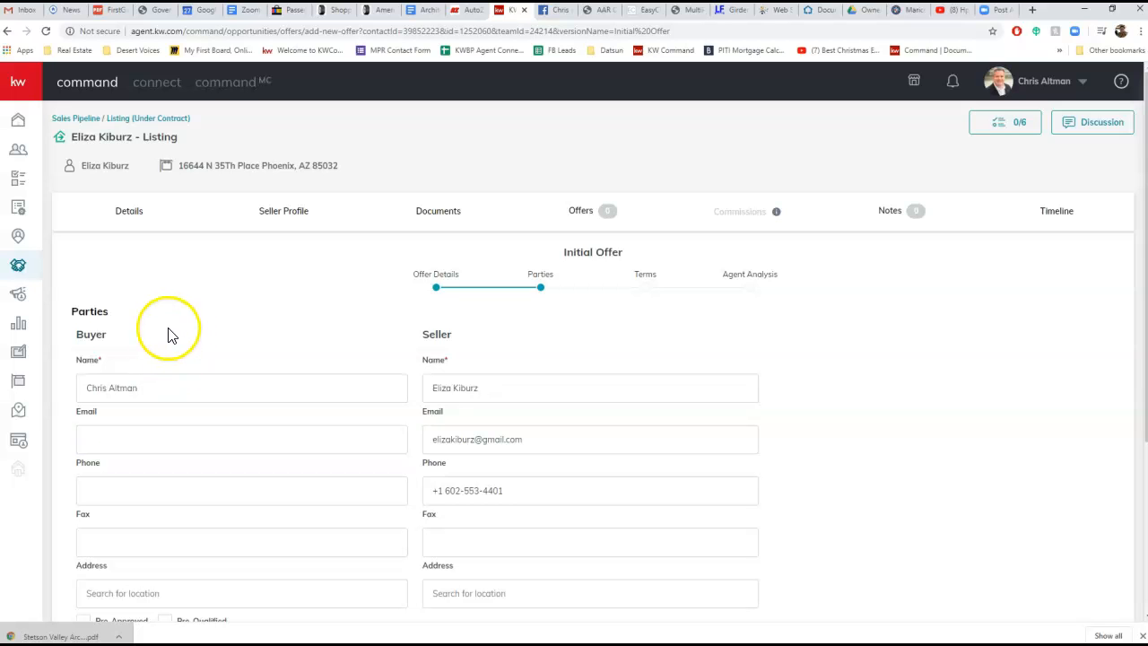
# Enter the name of the buyer's representing associate and continue to the offer terms
pyautogui.scroll(-2, 215, 339)
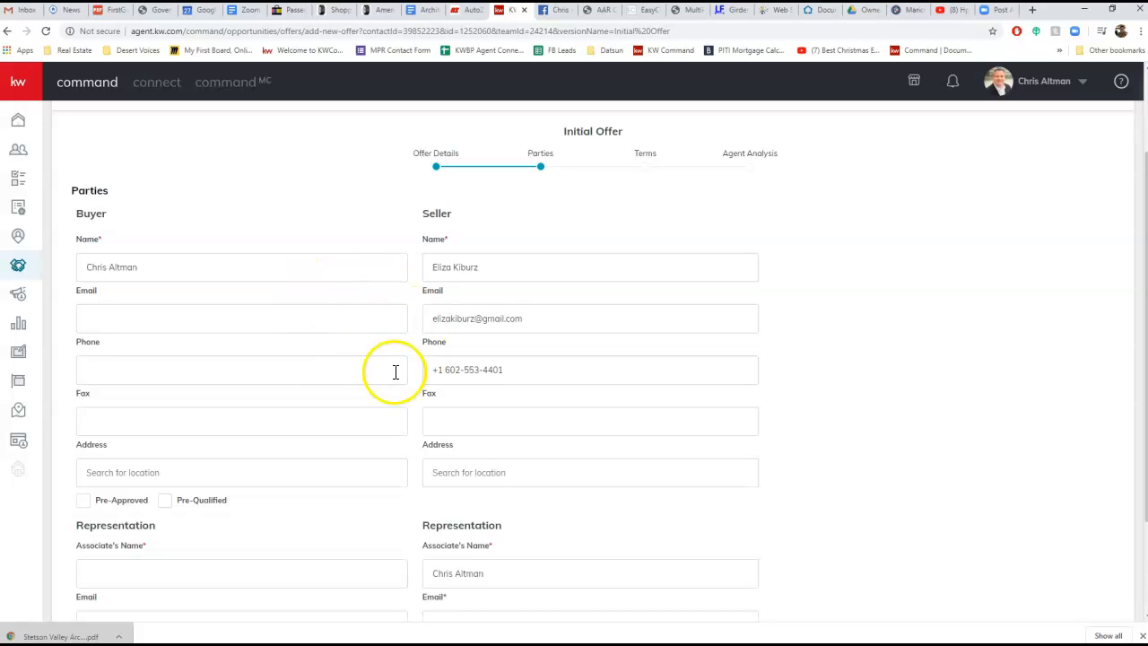
pyautogui.scroll(-1, 457, 319)
pyautogui.scroll(-1, 332, 406)
pyautogui.click(266, 440)
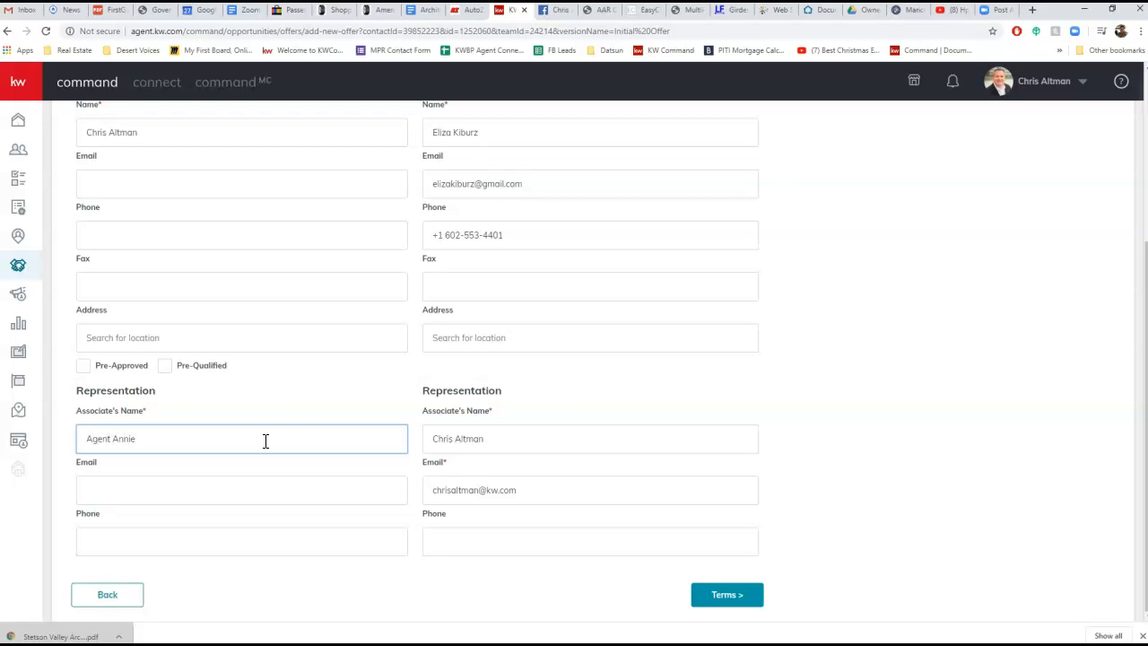
pyautogui.click(324, 417)
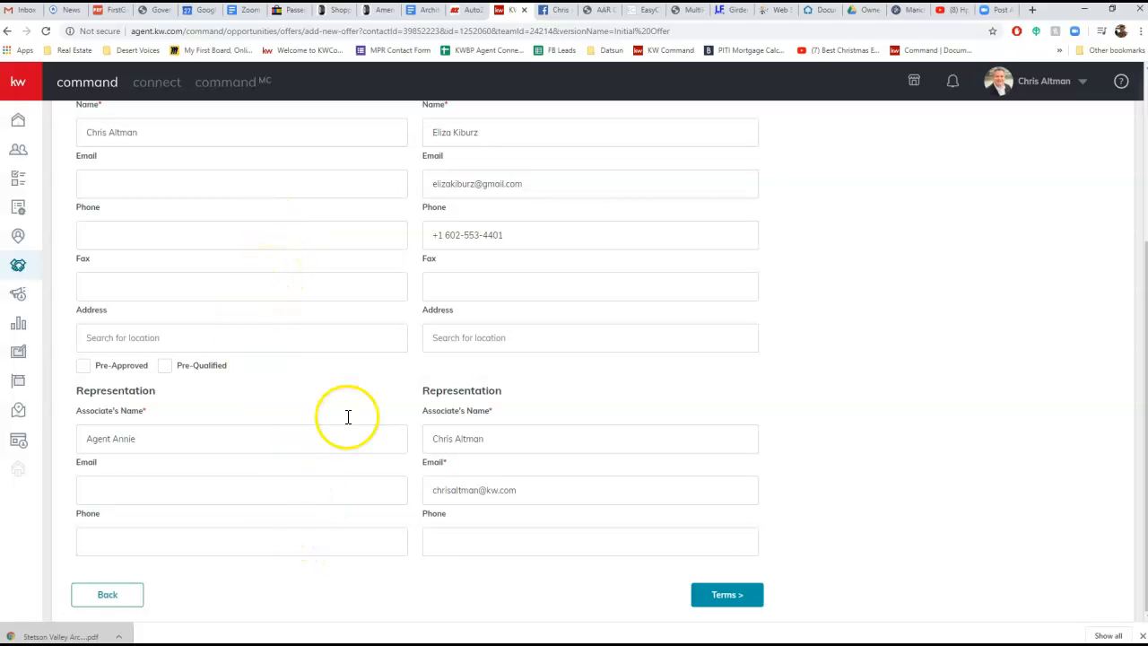
pyautogui.click(738, 607)
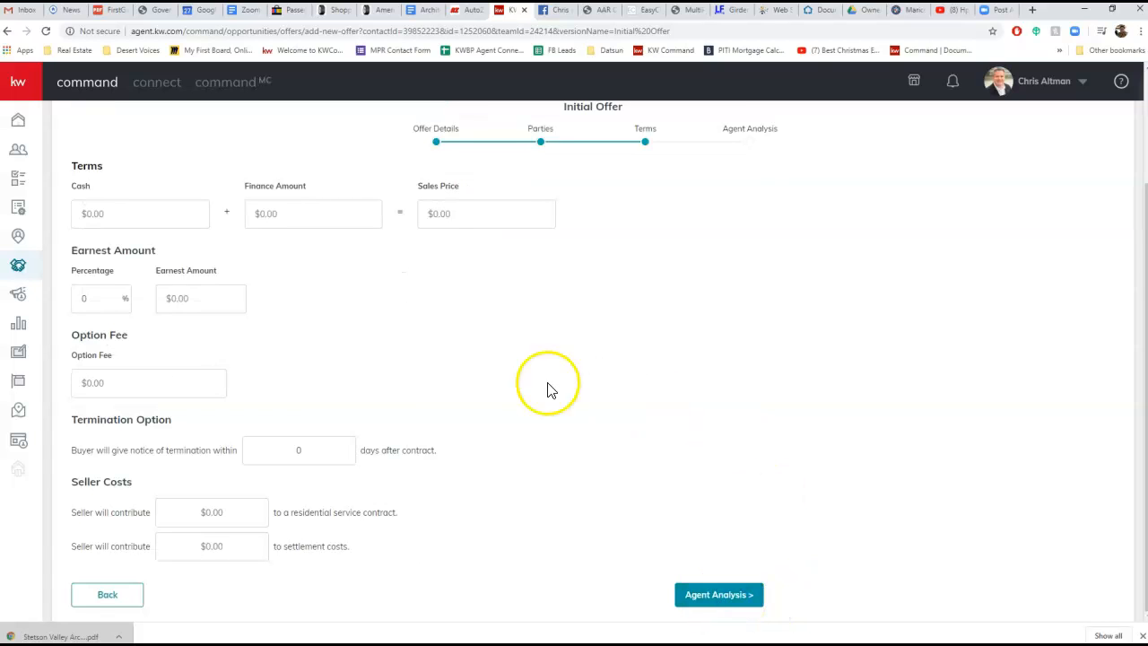
# Set the offer's cash portion to $50,000 and its finance amount to $280,000
pyautogui.click(108, 213)
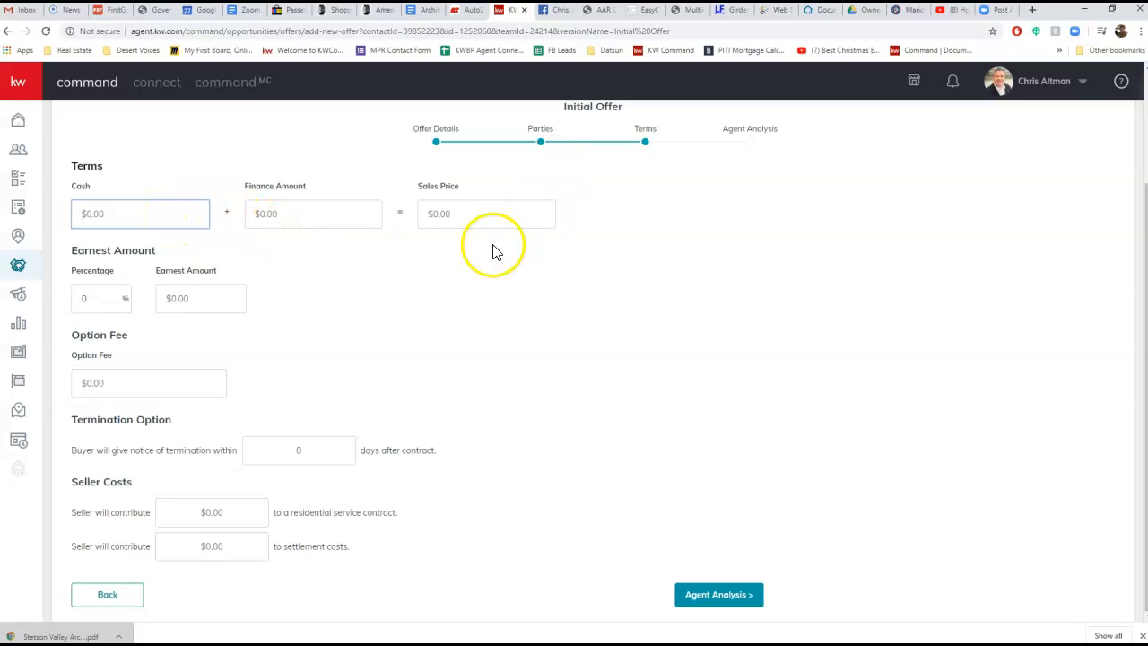
pyautogui.scroll(3, 491, 296)
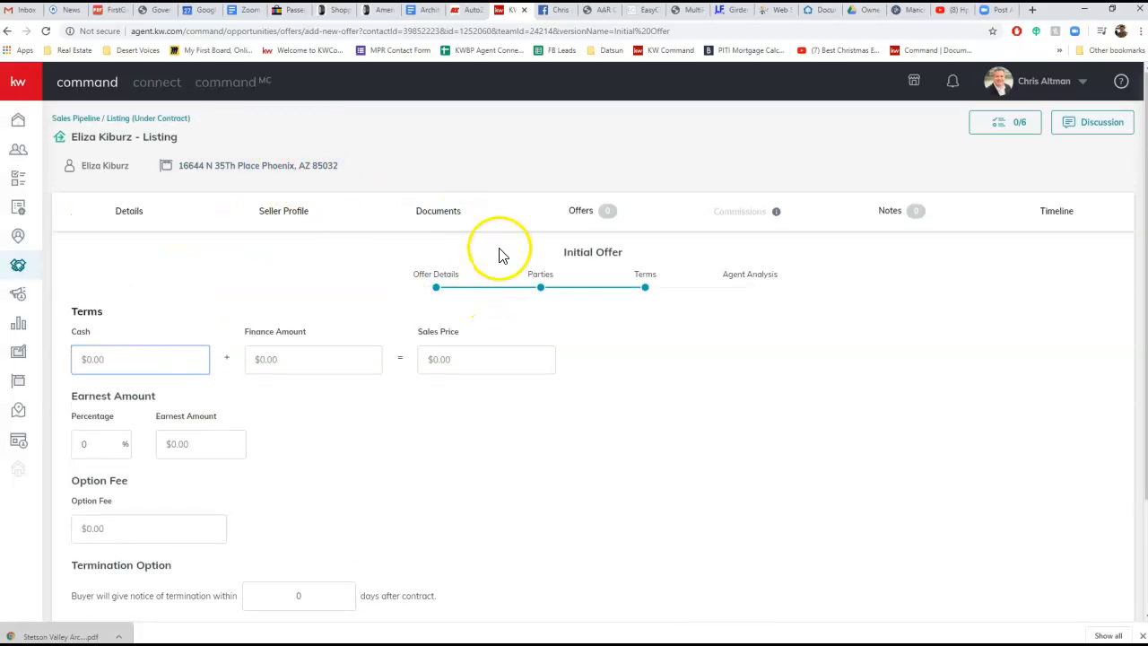
pyautogui.scroll(-2, 500, 255)
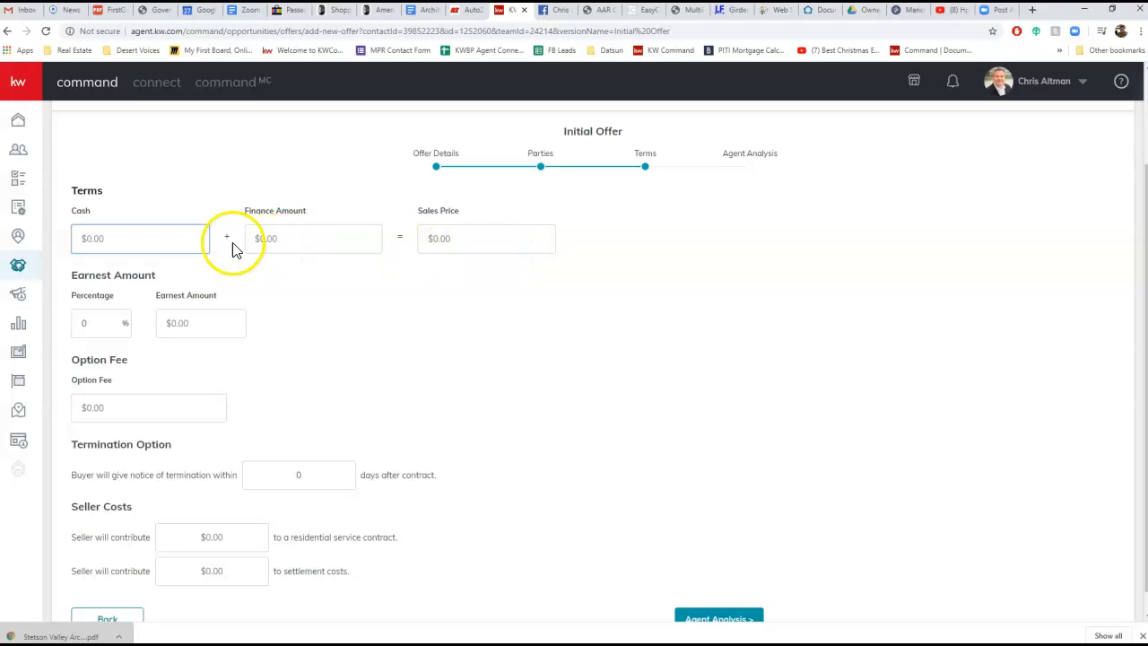
pyautogui.moveTo(114, 243); pyautogui.dragTo(83, 239)
pyautogui.write('50,000')
pyautogui.press('Tab')
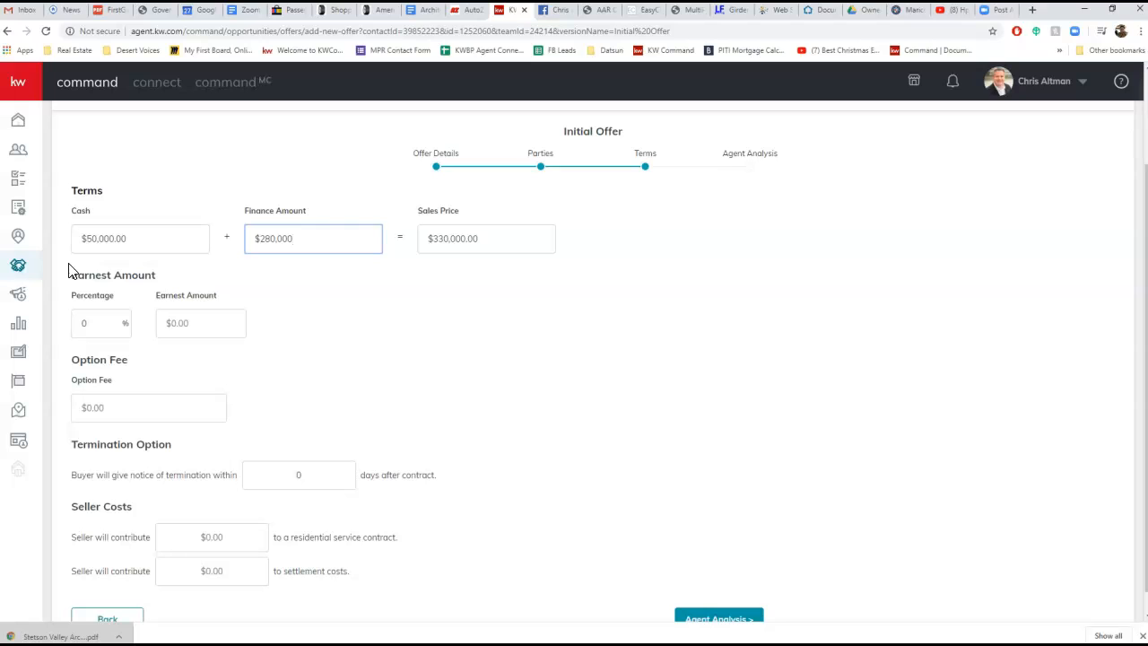
# Set the earnest amount to $5,000 and the buyer's termination notice period to 10 days after contract
pyautogui.click(165, 324)
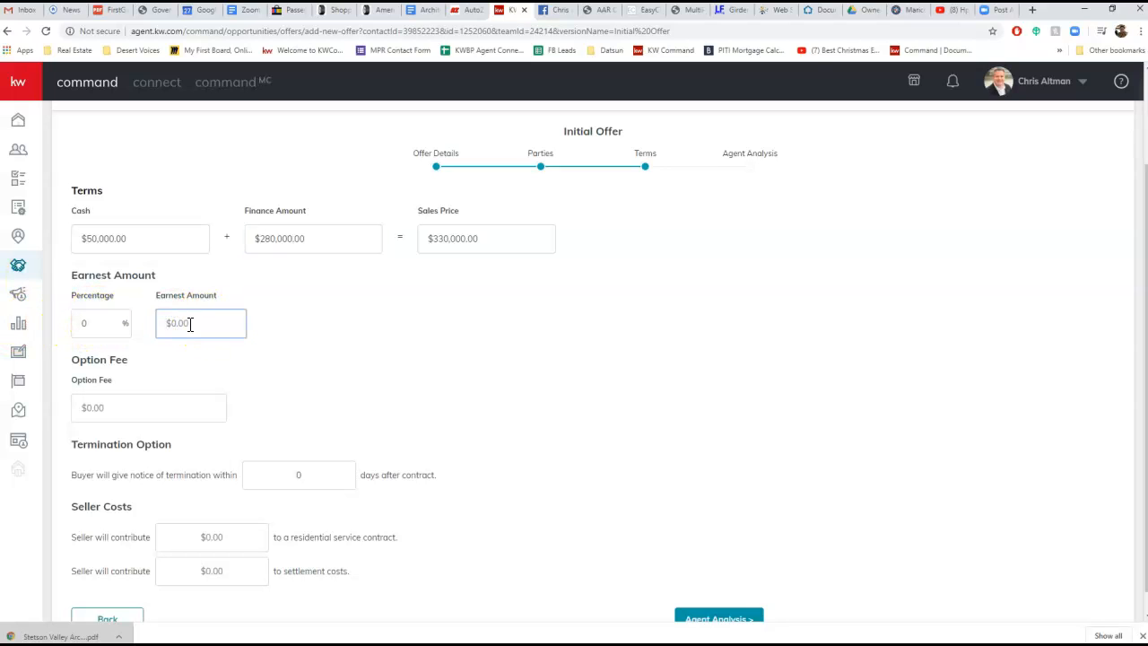
pyautogui.click(321, 341)
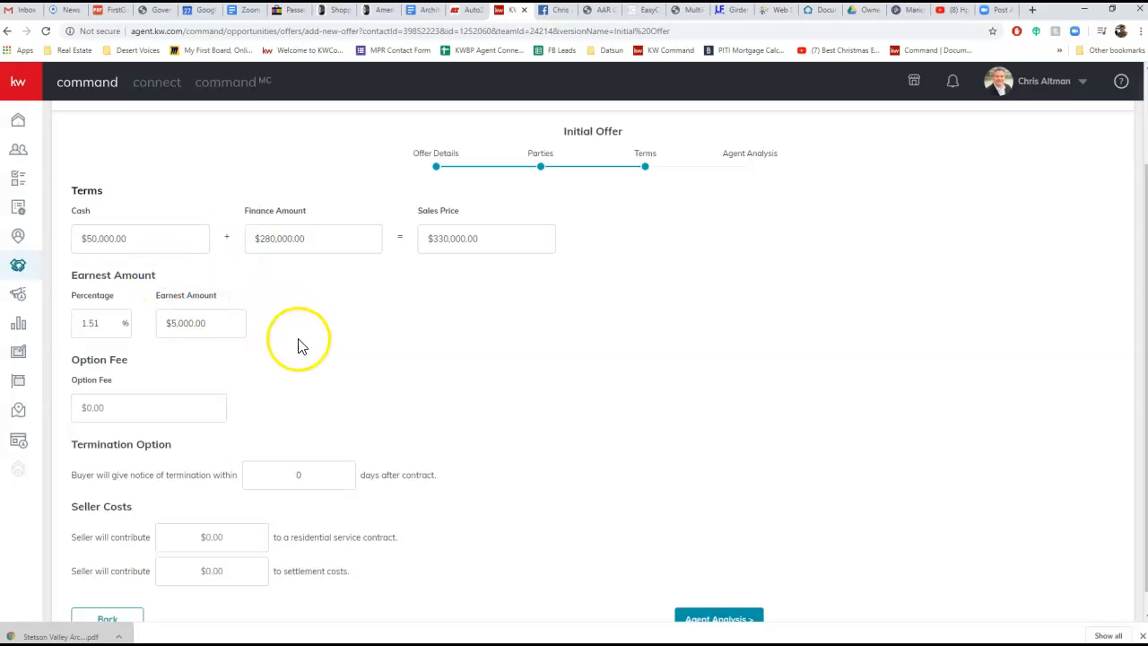
pyautogui.scroll(-1, 402, 329)
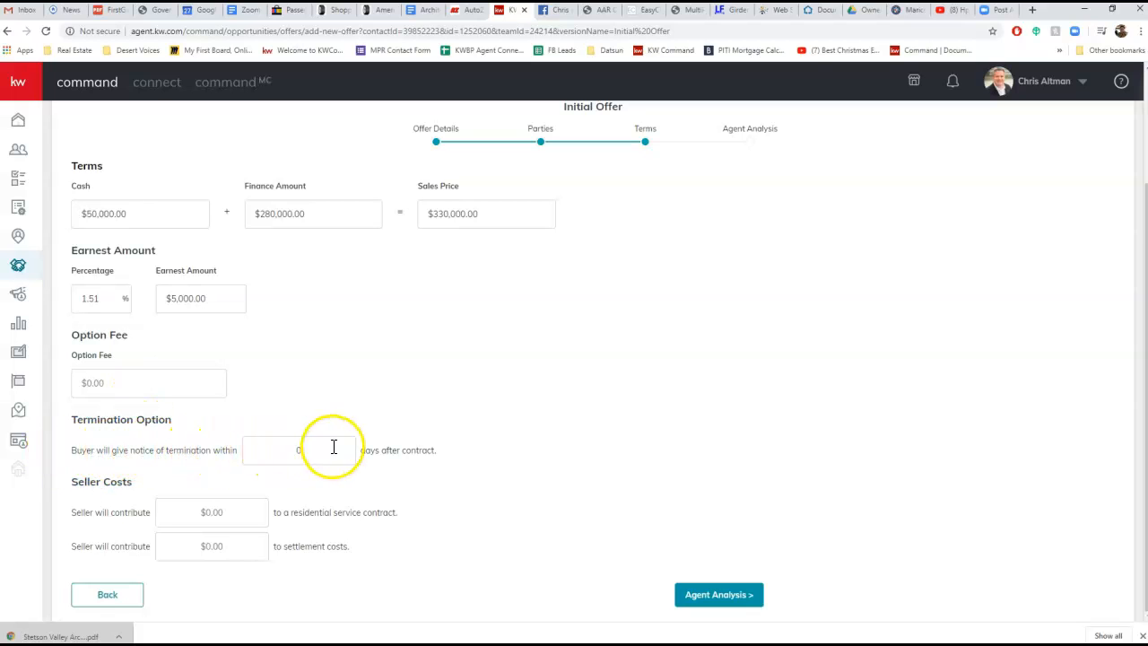
pyautogui.click(259, 452)
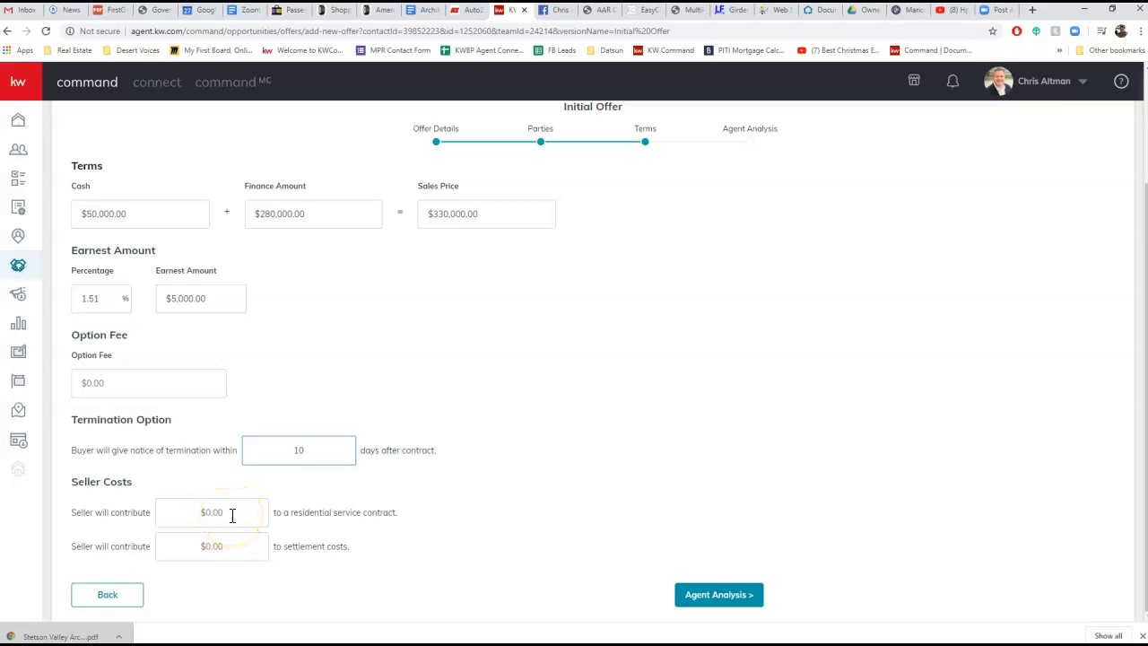
# Leave the seller costs and agent analysis unfilled and save the offer
pyautogui.click(205, 512)
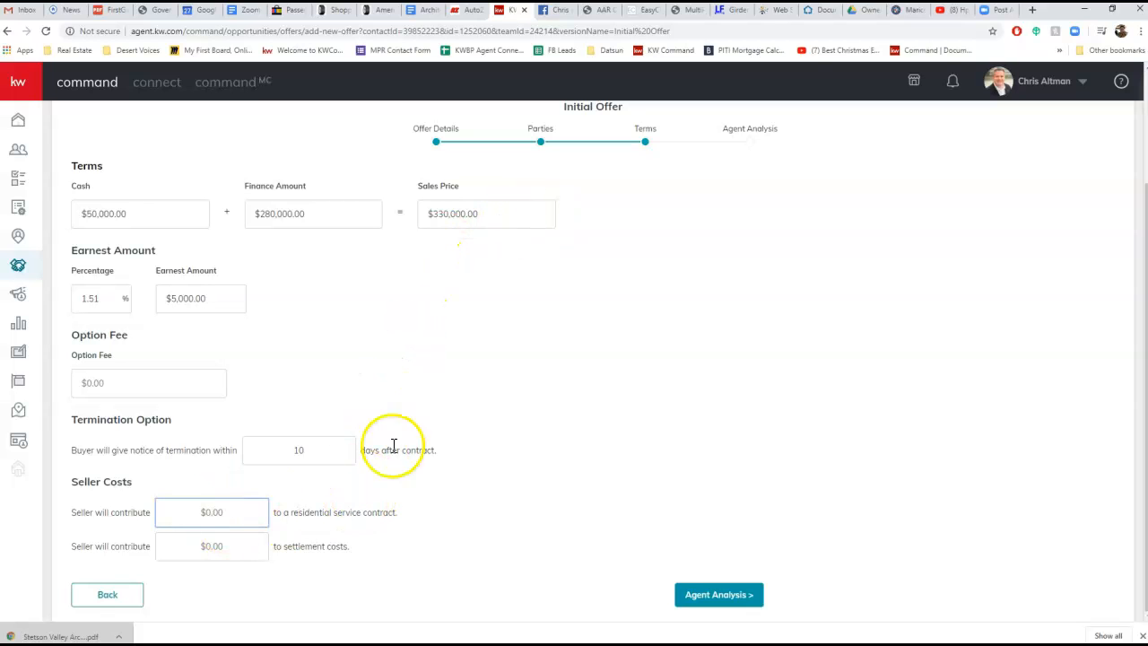
pyautogui.click(731, 595)
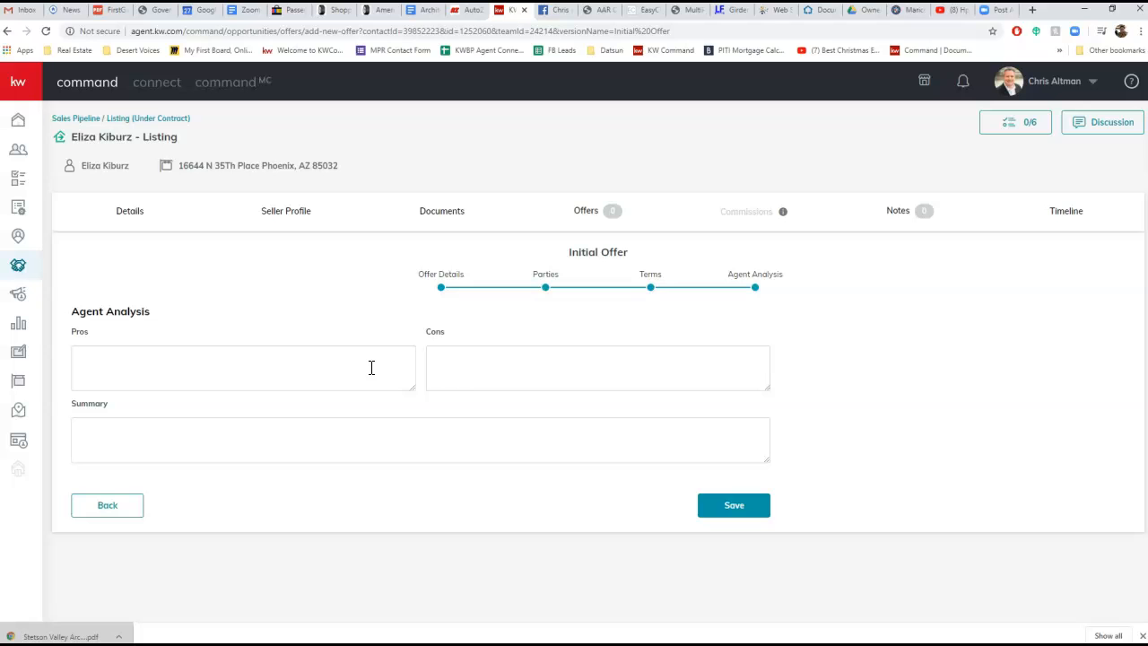
pyautogui.click(744, 506)
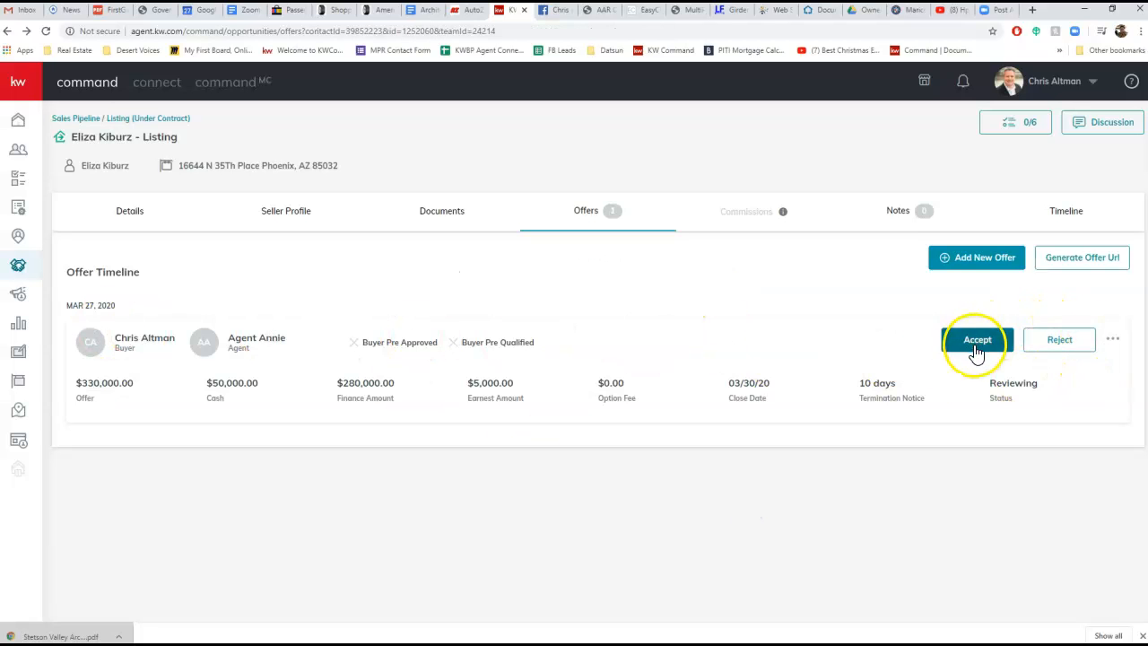
# Review the additional actions available for the saved offer and accept the offer
pyautogui.click(1112, 341)
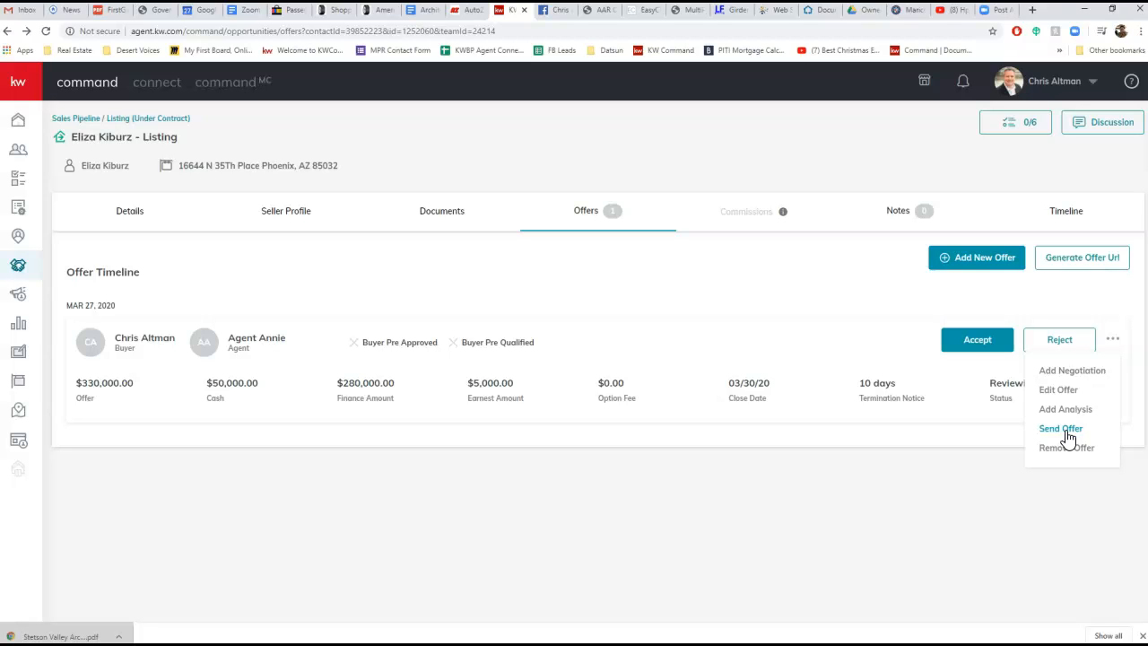
pyautogui.click(1060, 375)
pyautogui.click(990, 352)
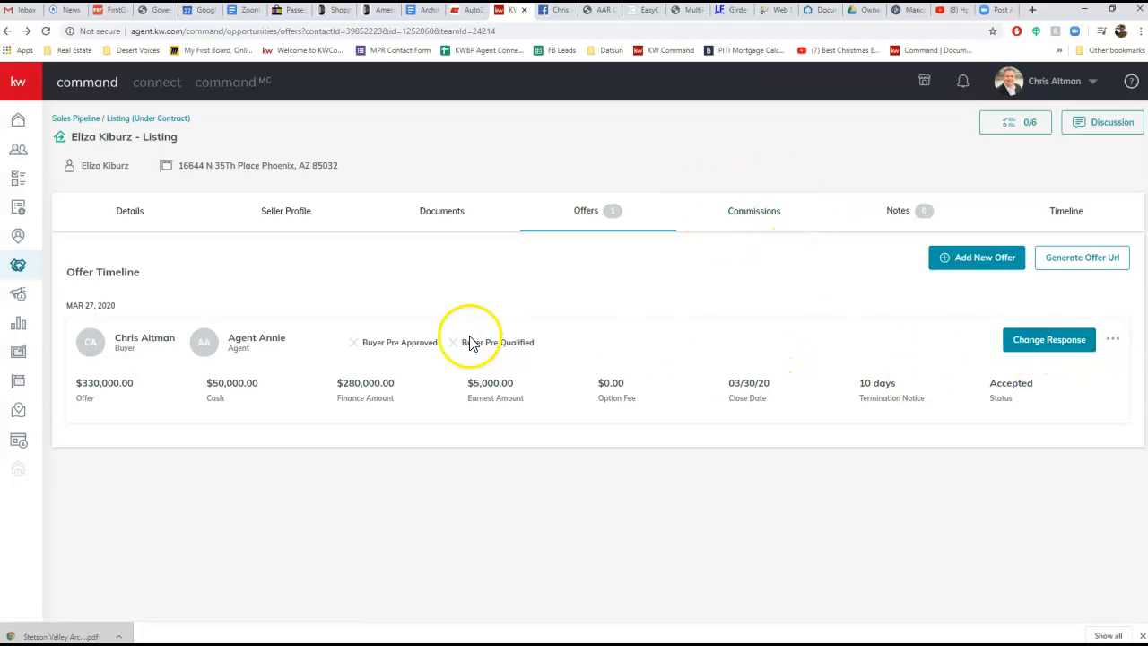
# Open the opportunity's commissions and set the contract date to 3/27/2020
pyautogui.click(763, 220)
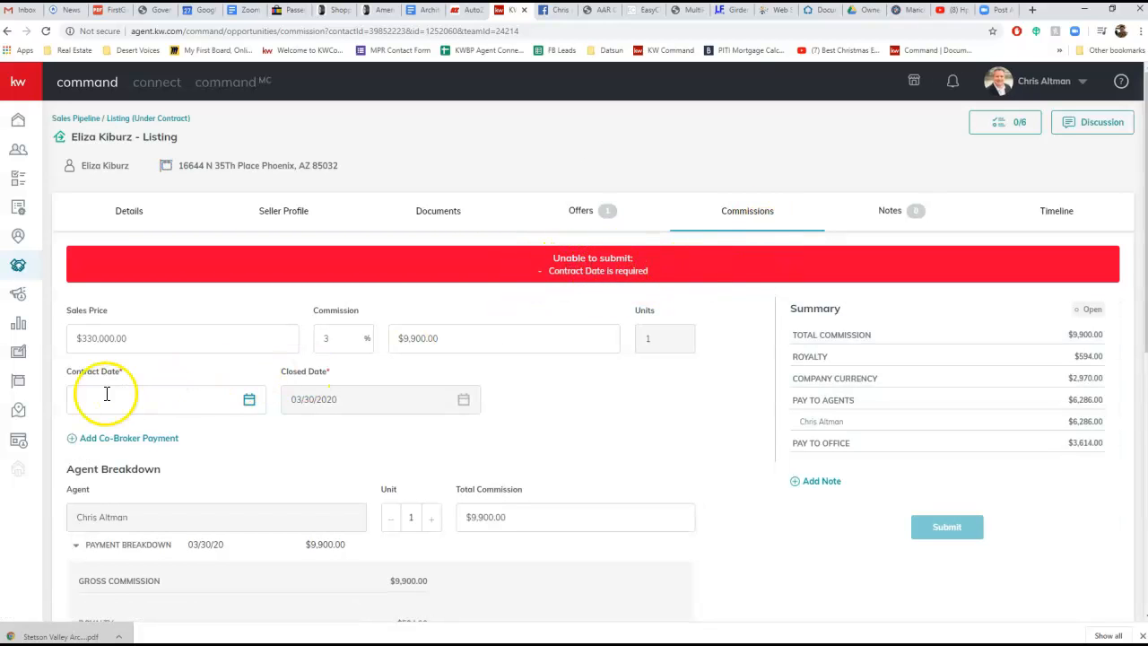
pyautogui.click(152, 401)
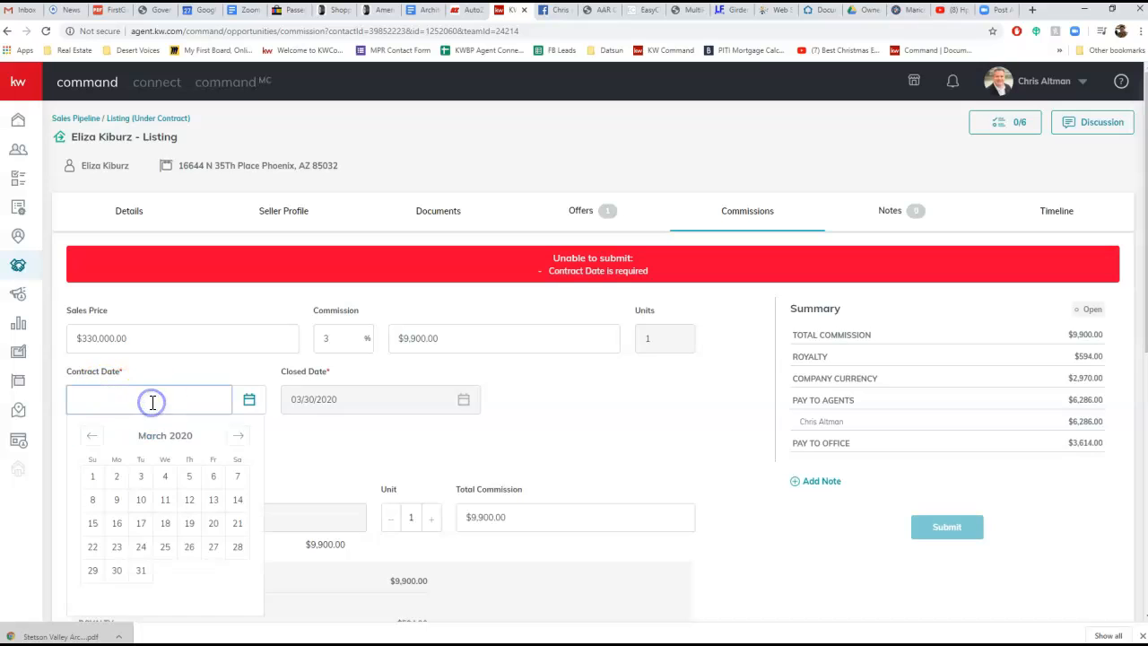
pyautogui.click(213, 548)
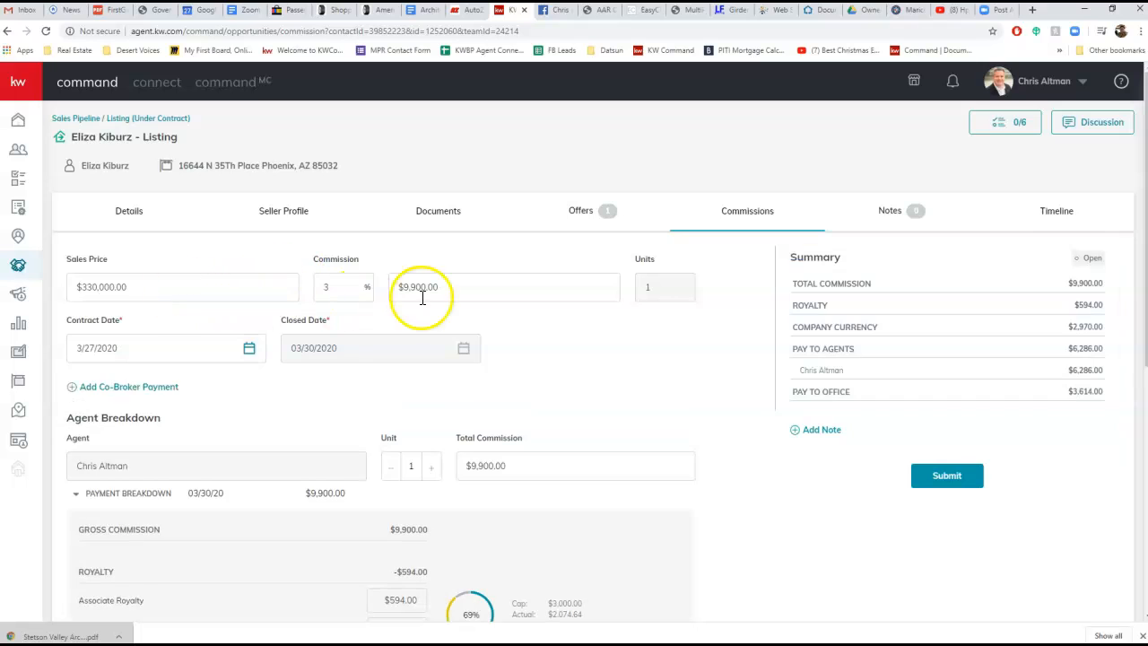
# Set the commission rate on the sales price to 2%
pyautogui.scroll(-2, 619, 346)
pyautogui.scroll(2, 628, 347)
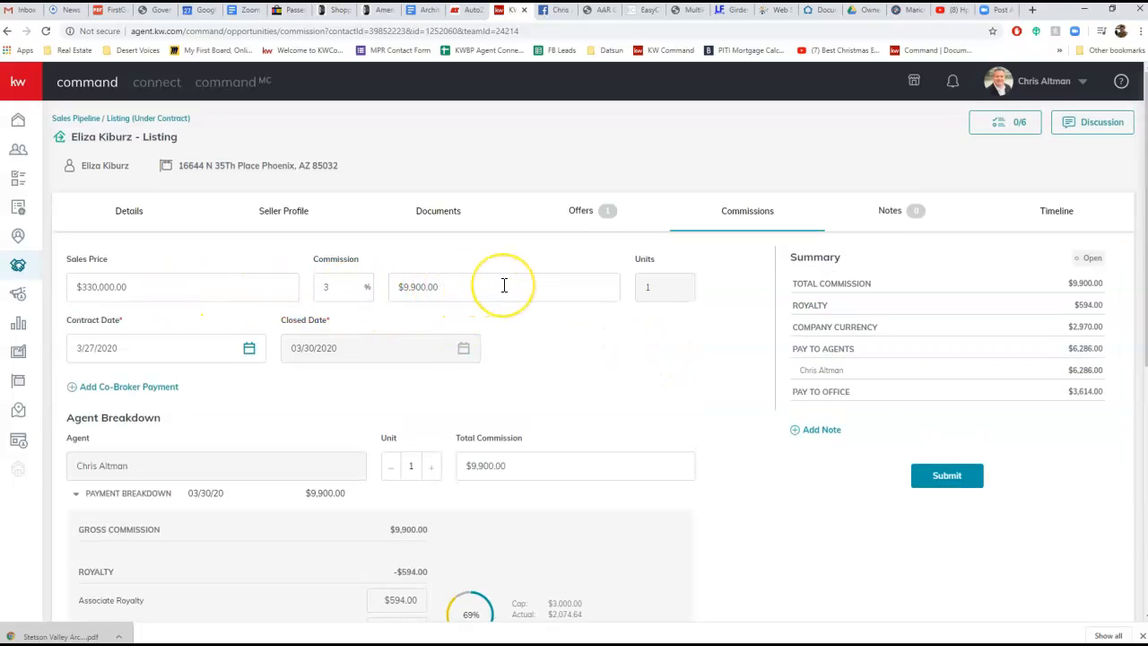
pyautogui.doubleClick(334, 286)
pyautogui.write('2')
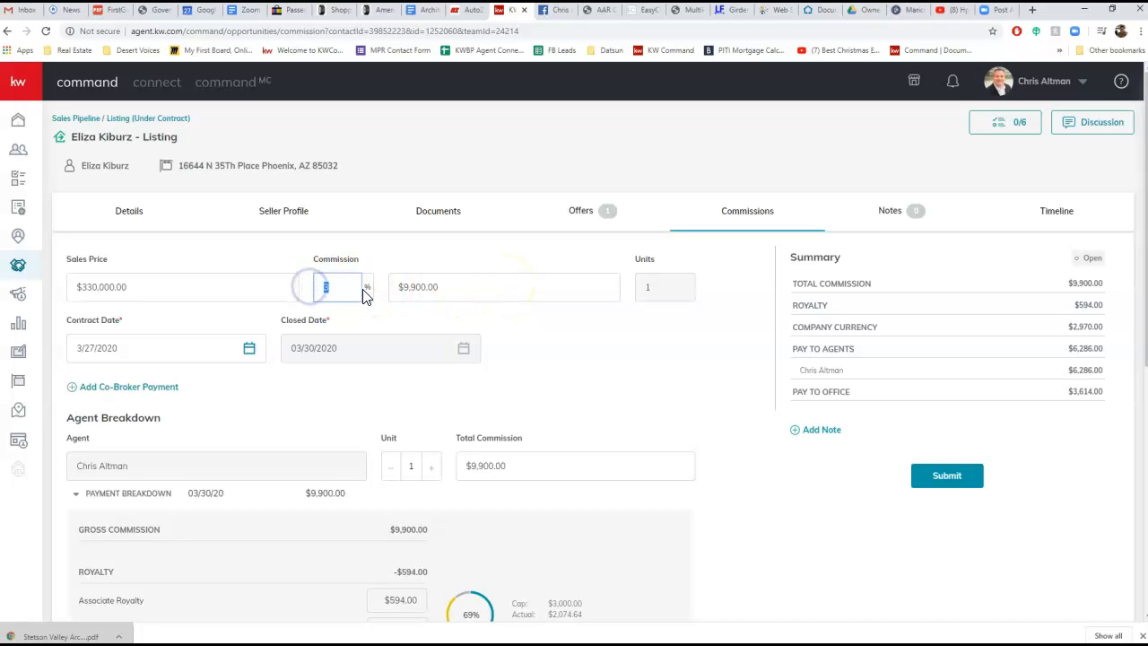
pyautogui.press('Tab')
pyautogui.click(458, 287)
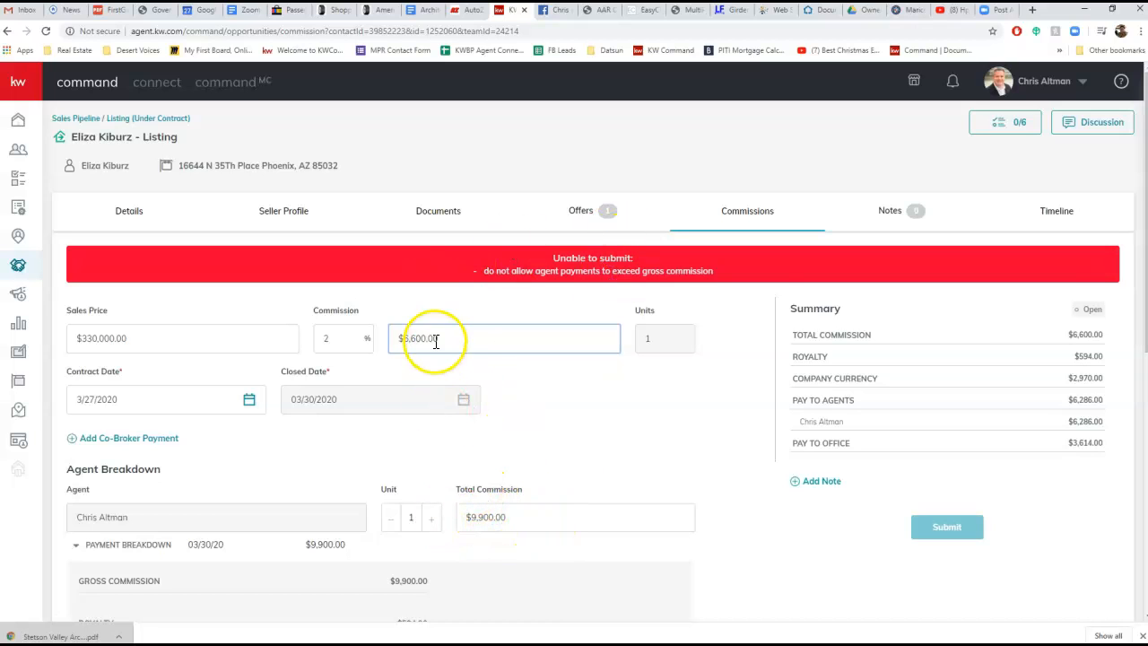
# Restore the commission rate to 3%
pyautogui.moveTo(334, 340); pyautogui.dragTo(296, 341)
pyautogui.write('3')
pyautogui.click(527, 371)
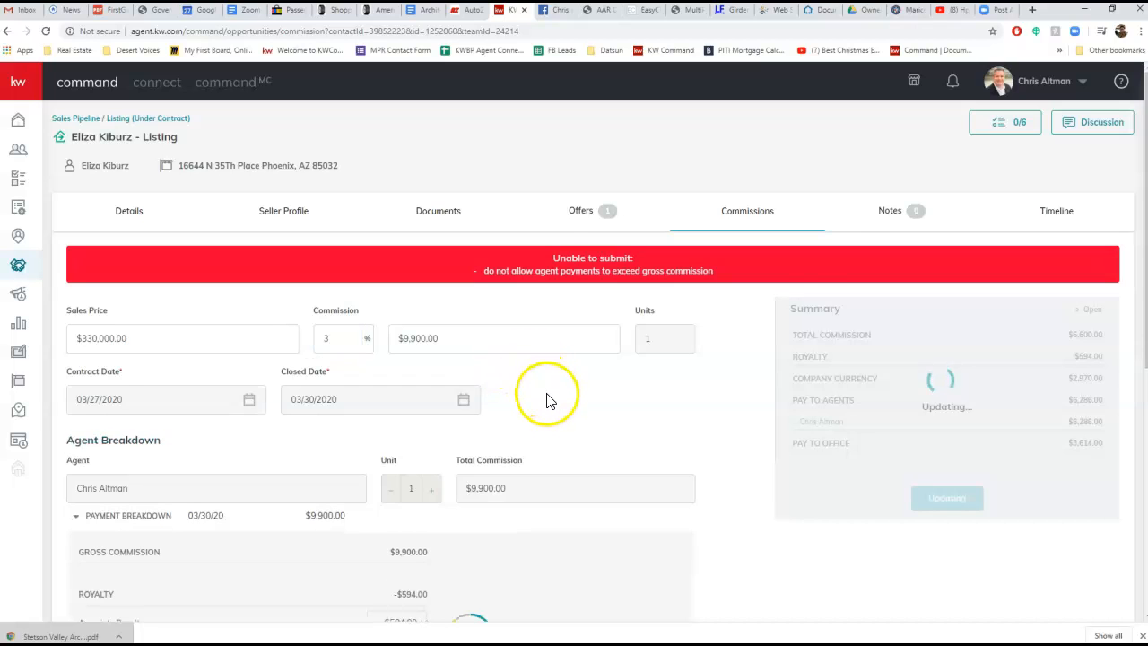
# Check the locked closed date and examine the agent's payment breakdown, from royalty and company commission to deductions and check amount
pyautogui.click(386, 347)
pyautogui.moveTo(292, 359); pyautogui.dragTo(333, 353)
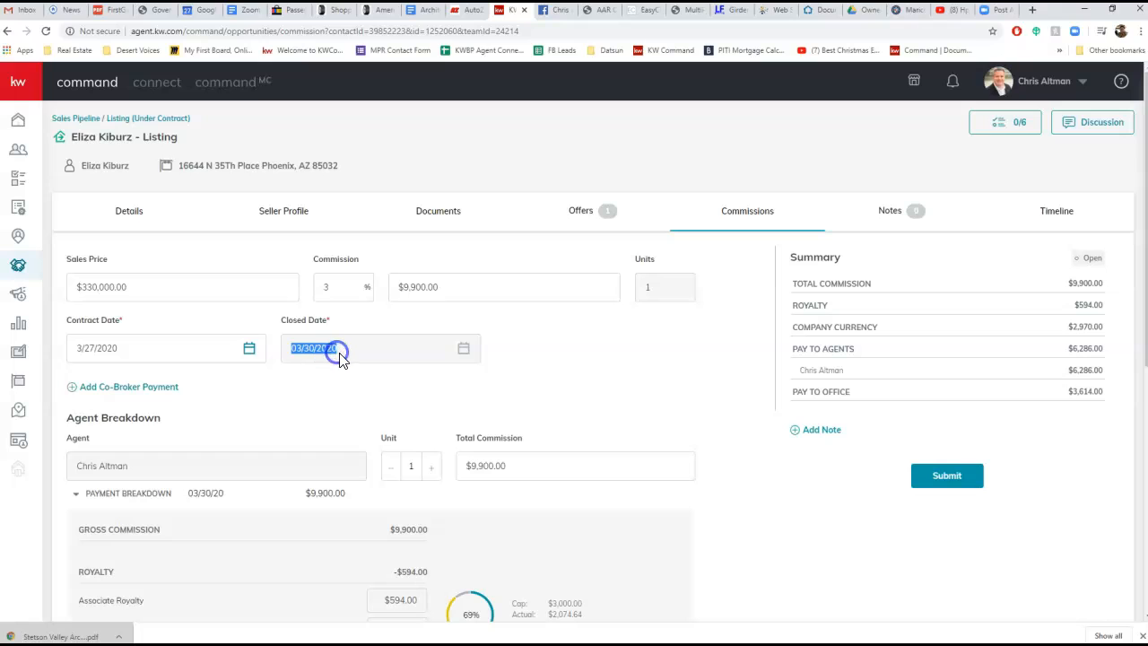
pyautogui.click(339, 357)
pyautogui.click(338, 352)
pyautogui.click(329, 355)
pyautogui.scroll(-3, 462, 269)
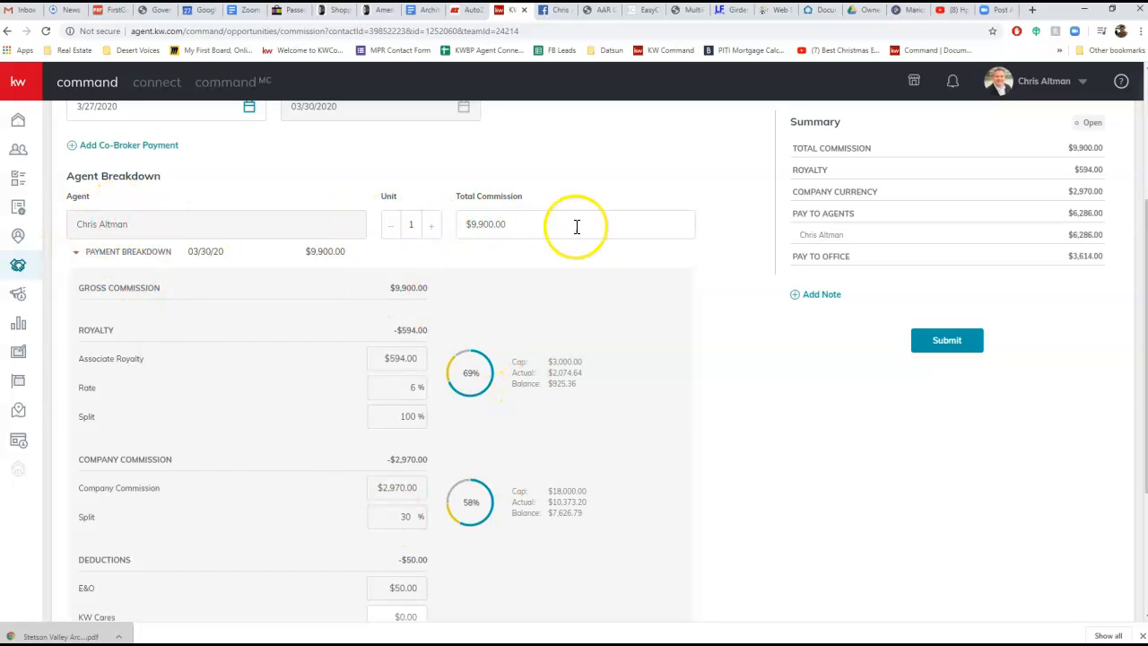
pyautogui.scroll(-2, 633, 385)
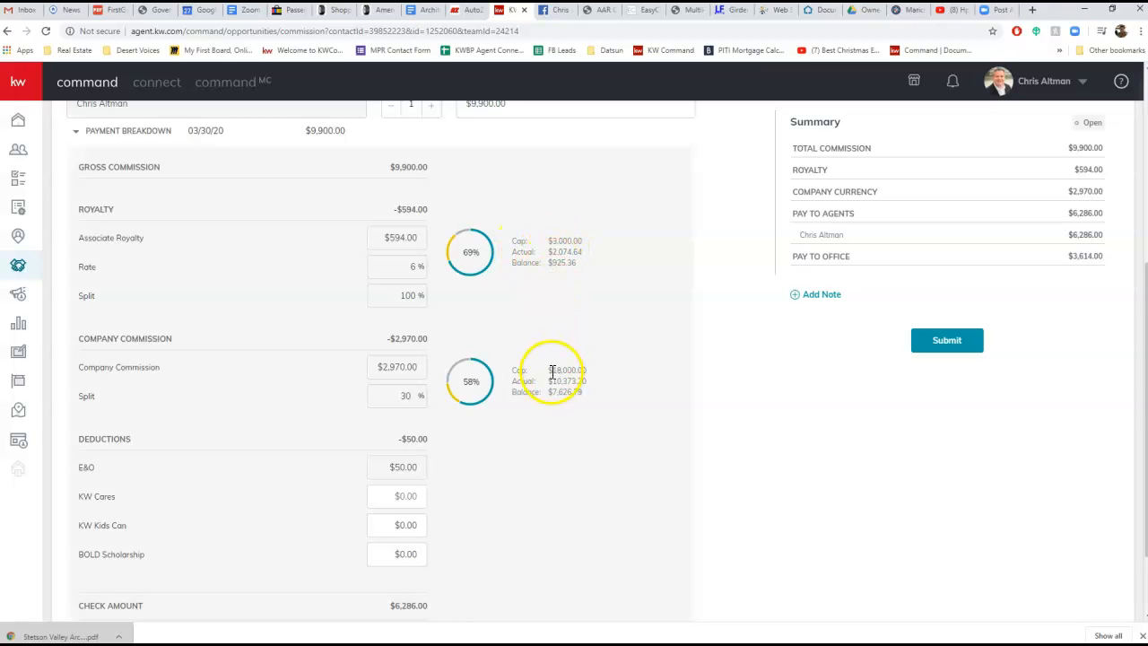
pyautogui.scroll(-2, 492, 346)
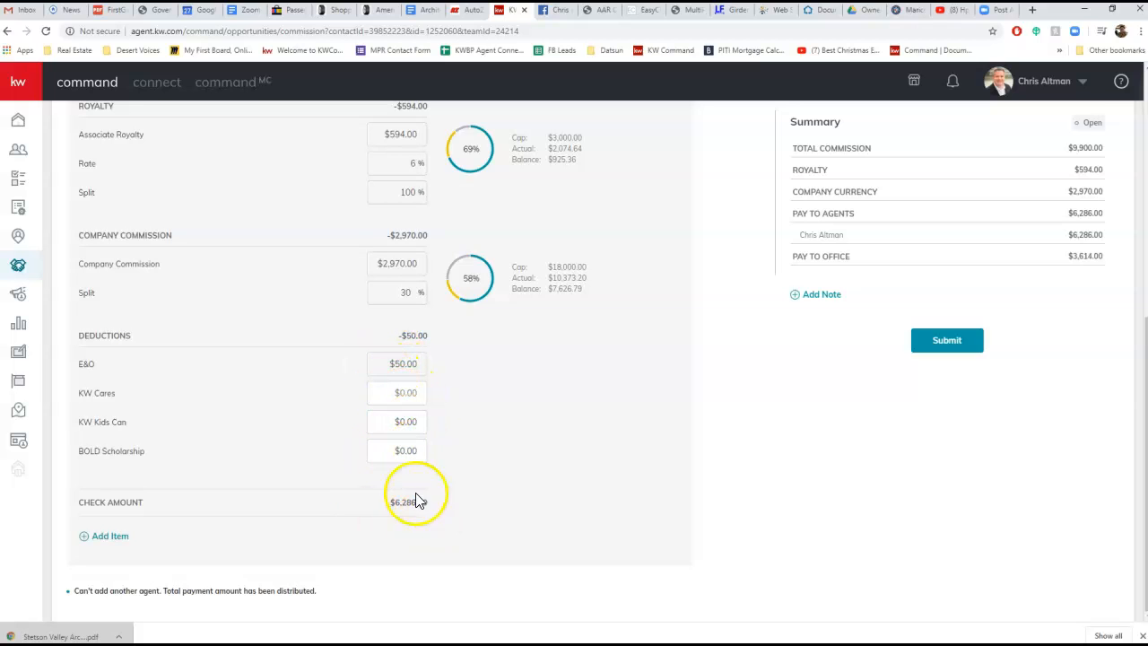
# Start an additional Deduction item in the agent's payment breakdown and set its amount to $350
pyautogui.click(113, 539)
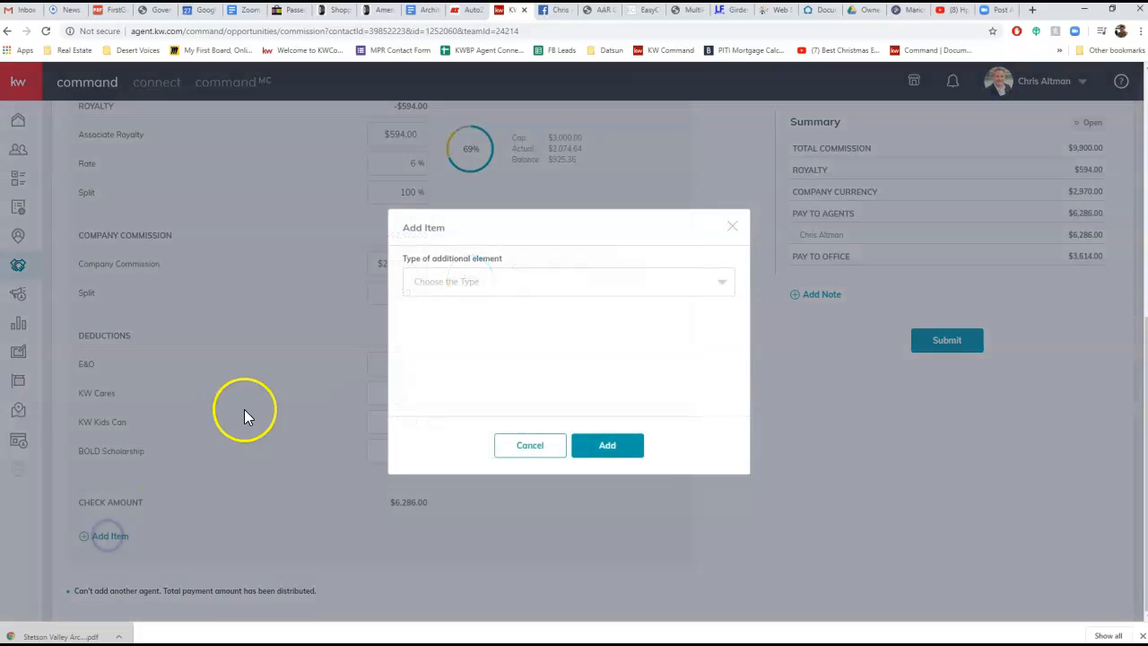
pyautogui.click(503, 283)
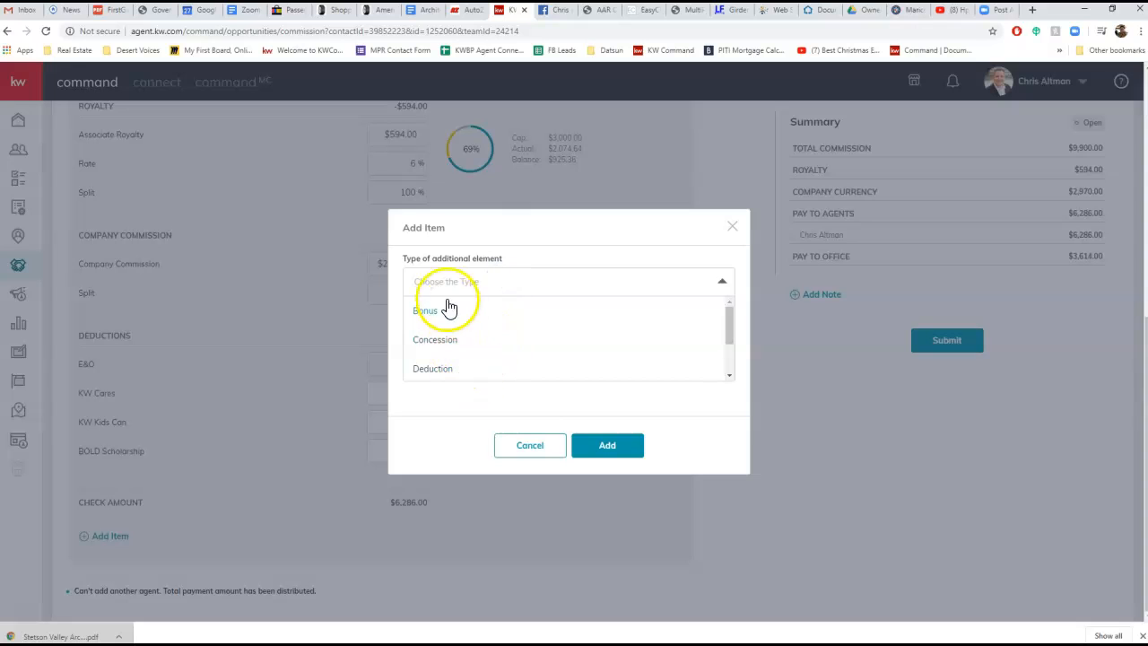
pyautogui.click(440, 370)
pyautogui.click(505, 228)
pyautogui.click(525, 226)
pyautogui.click(459, 290)
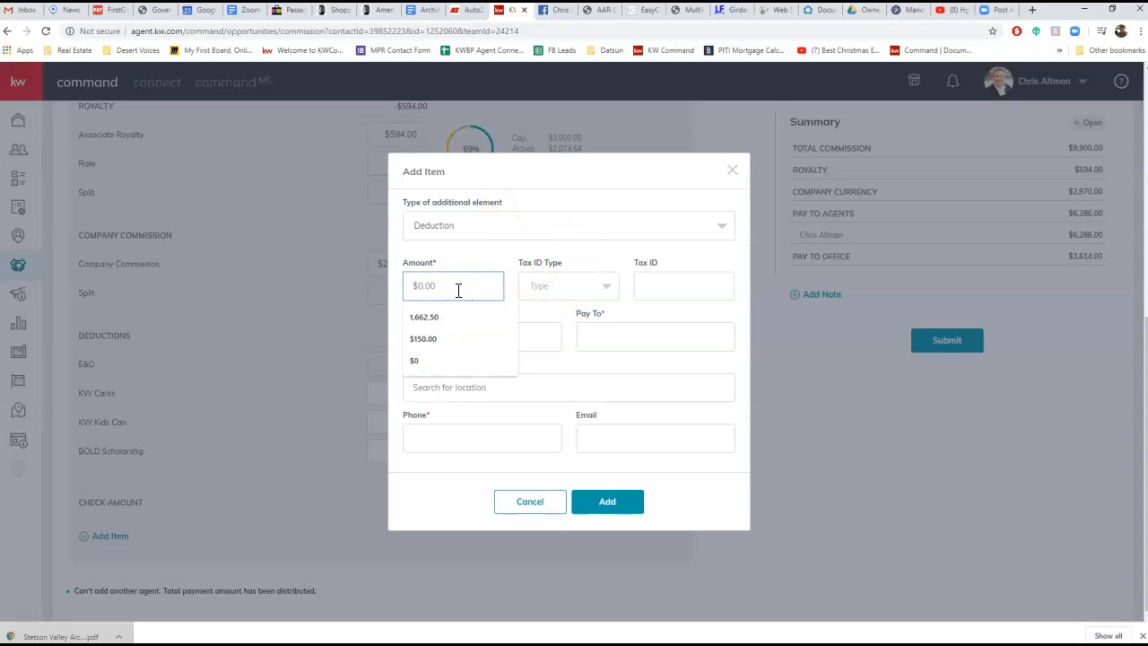
pyautogui.write('350')
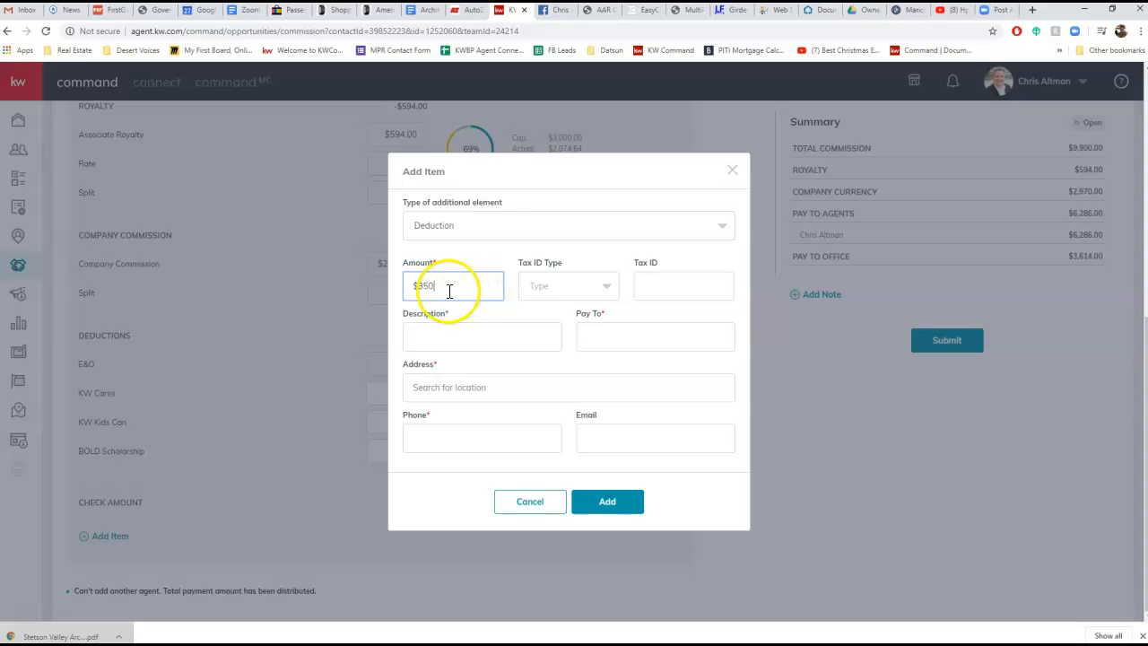
# Choose SSN as the deduction's tax ID type and enter the payee's nine-digit tax ID
pyautogui.click(676, 282)
pyautogui.click(599, 289)
pyautogui.click(546, 314)
pyautogui.click(662, 283)
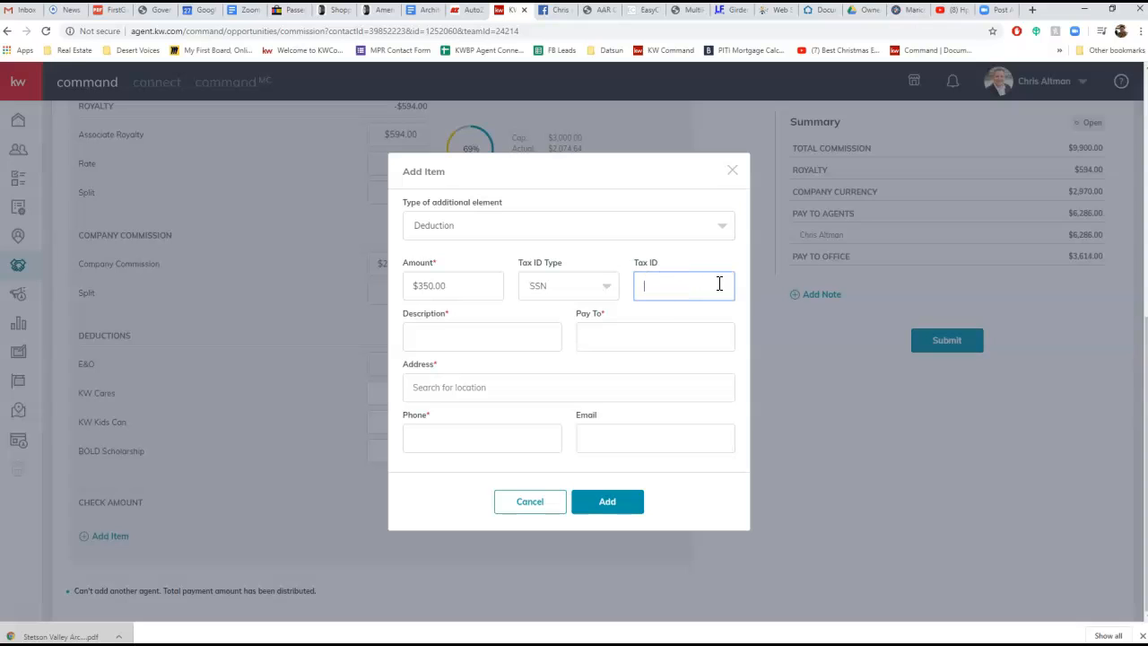
pyautogui.write('12345678')
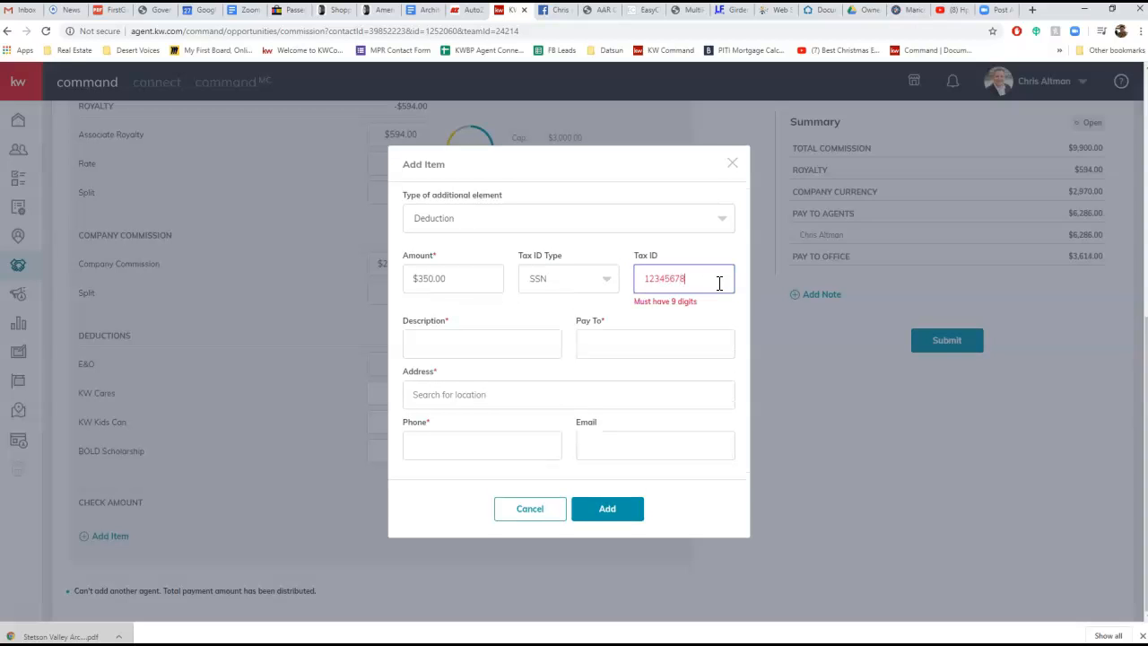
pyautogui.write('9')
# Describe the deduction as TC Fee and fill in the payee's full name
pyautogui.click(459, 340)
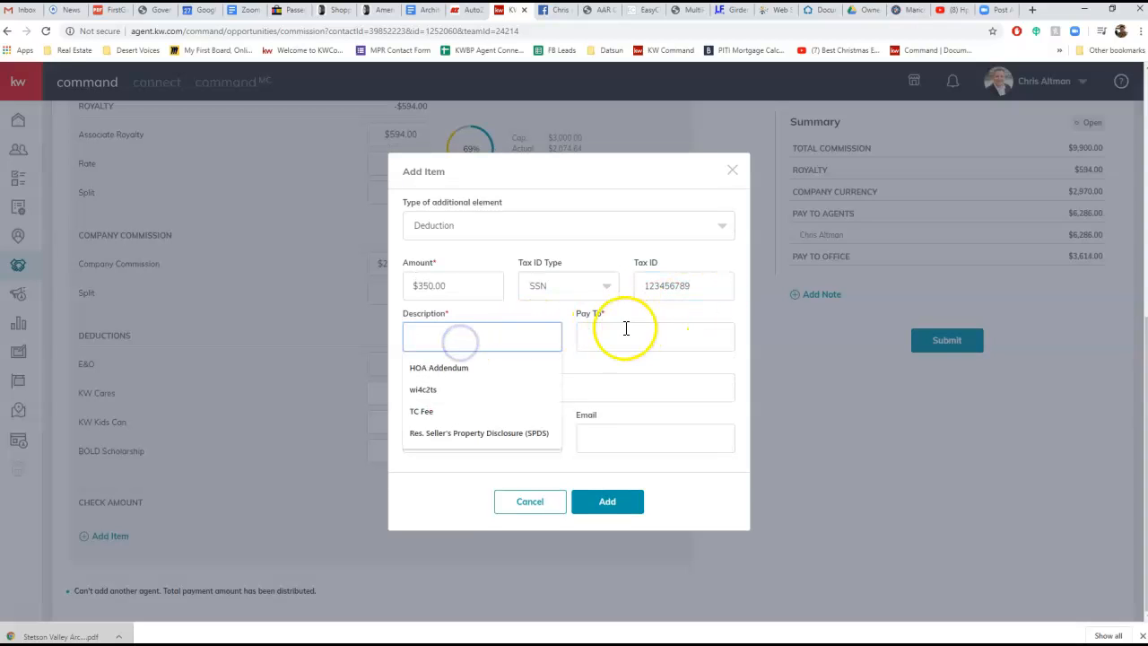
pyautogui.click(451, 411)
pyautogui.click(628, 330)
pyautogui.click(629, 362)
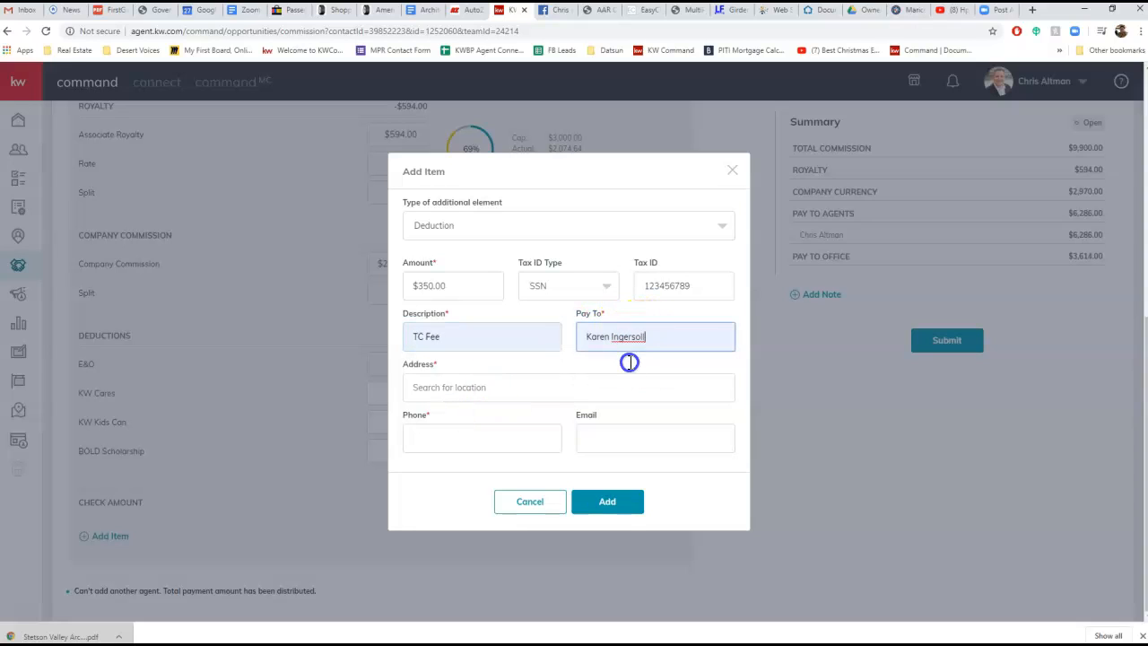
# Fill in the payee's address, phone number and e-mail, and add the deduction to the payment breakdown
pyautogui.click(516, 388)
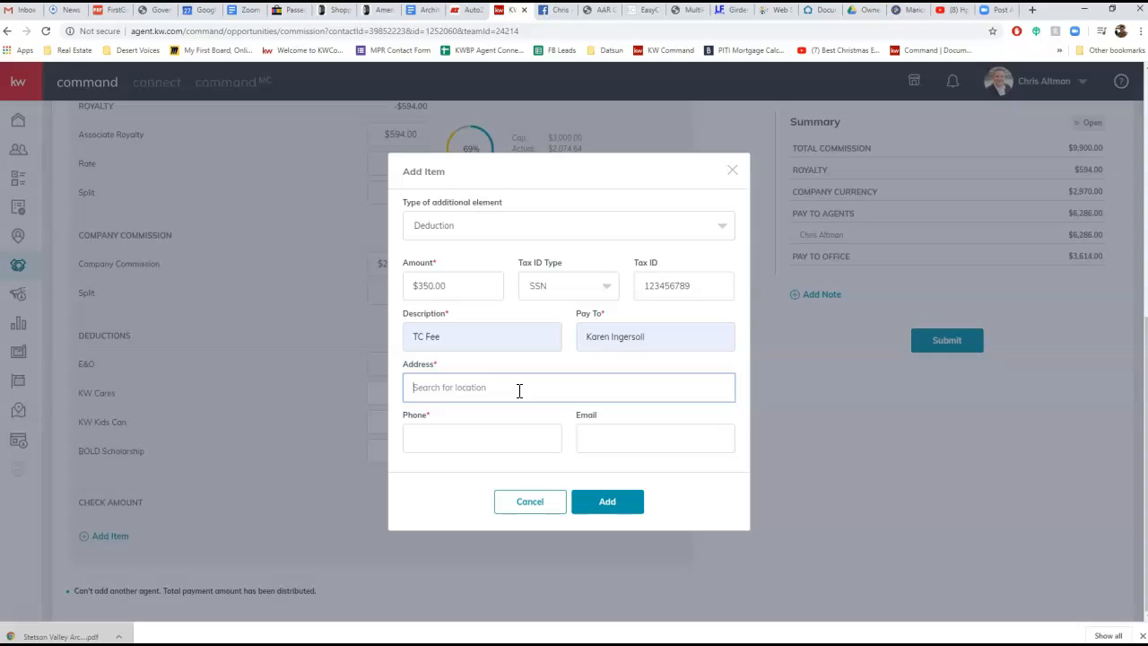
pyautogui.click(488, 432)
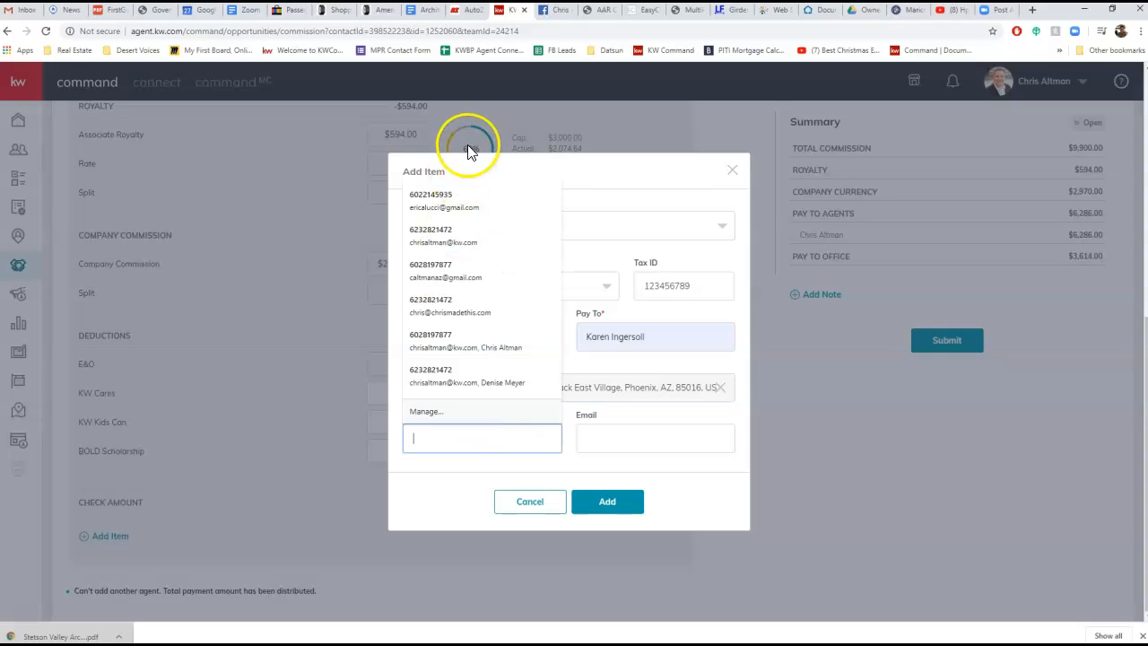
pyautogui.click(594, 439)
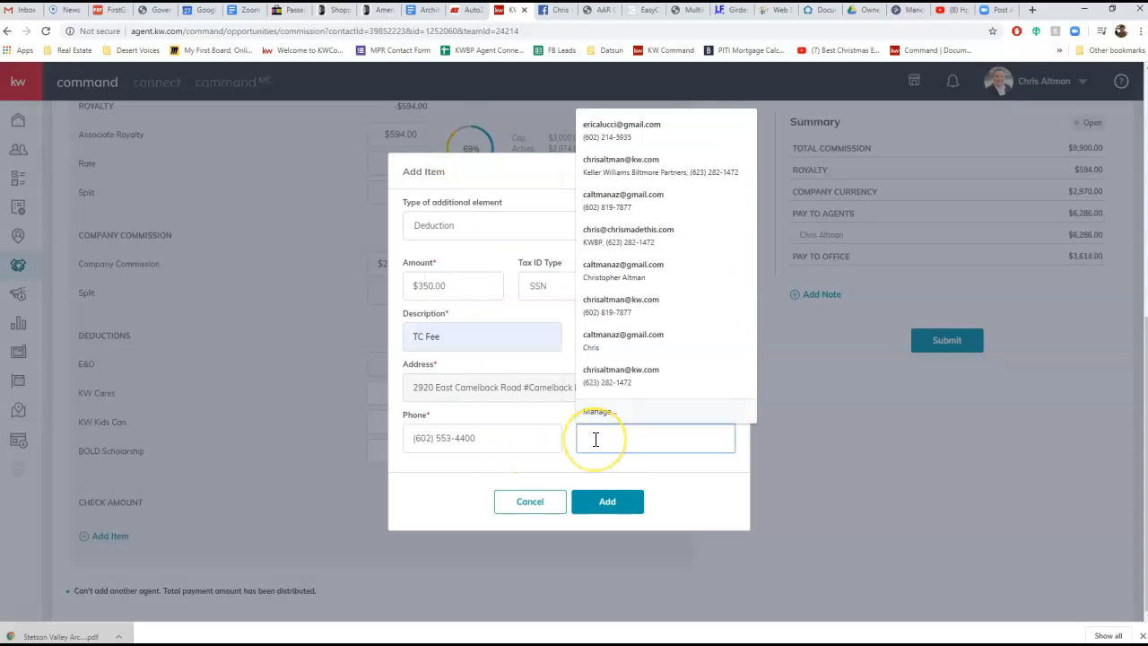
pyautogui.write('k')
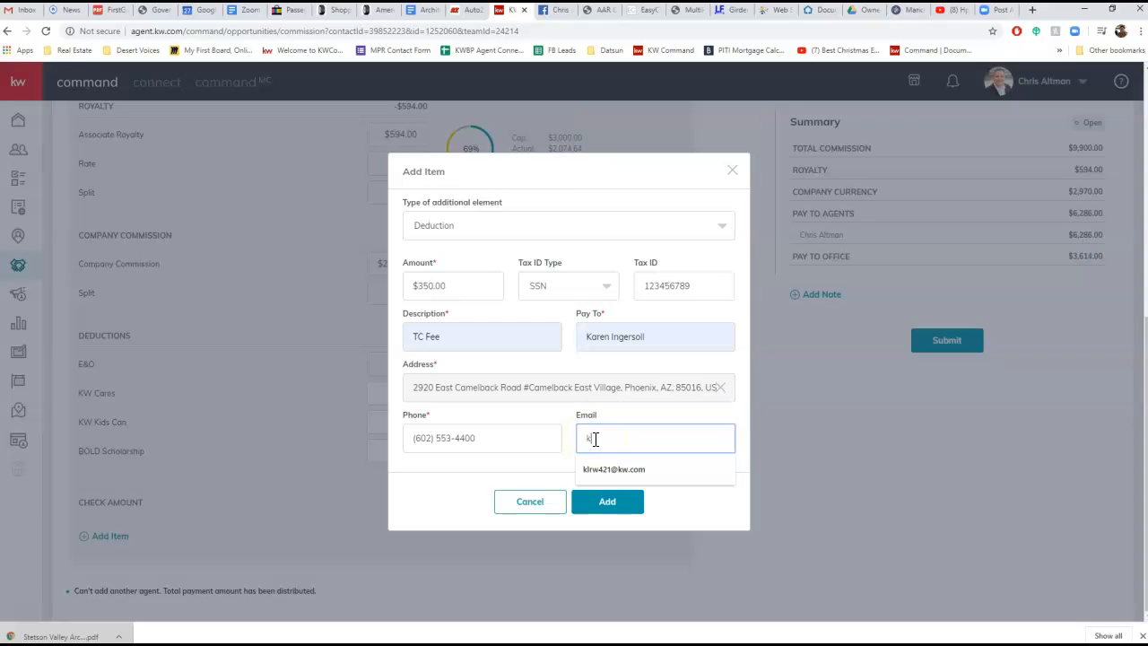
pyautogui.click(613, 469)
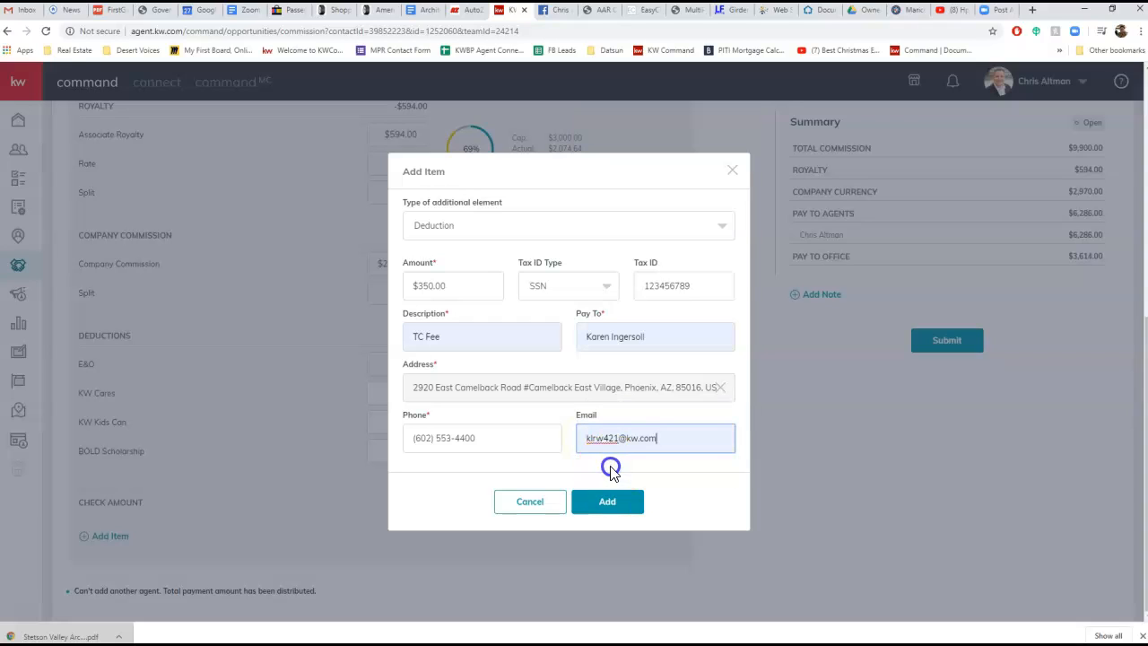
pyautogui.click(567, 441)
pyautogui.click(613, 497)
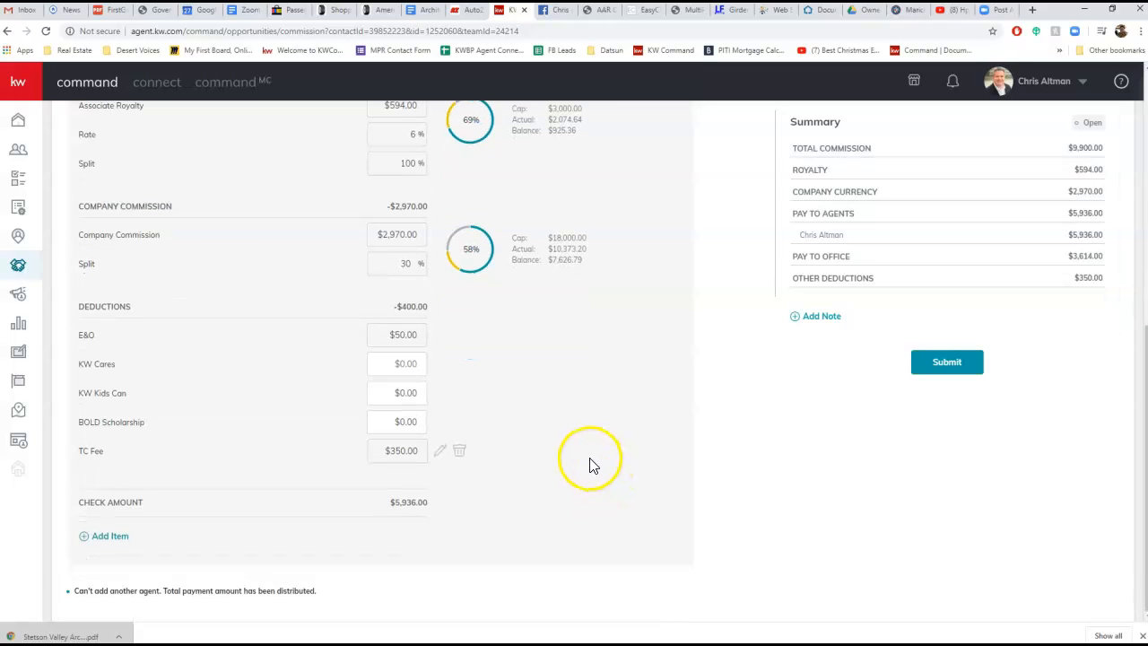
# Set the existing agent's total commission in the agent breakdown to $4,000
pyautogui.scroll(5, 587, 466)
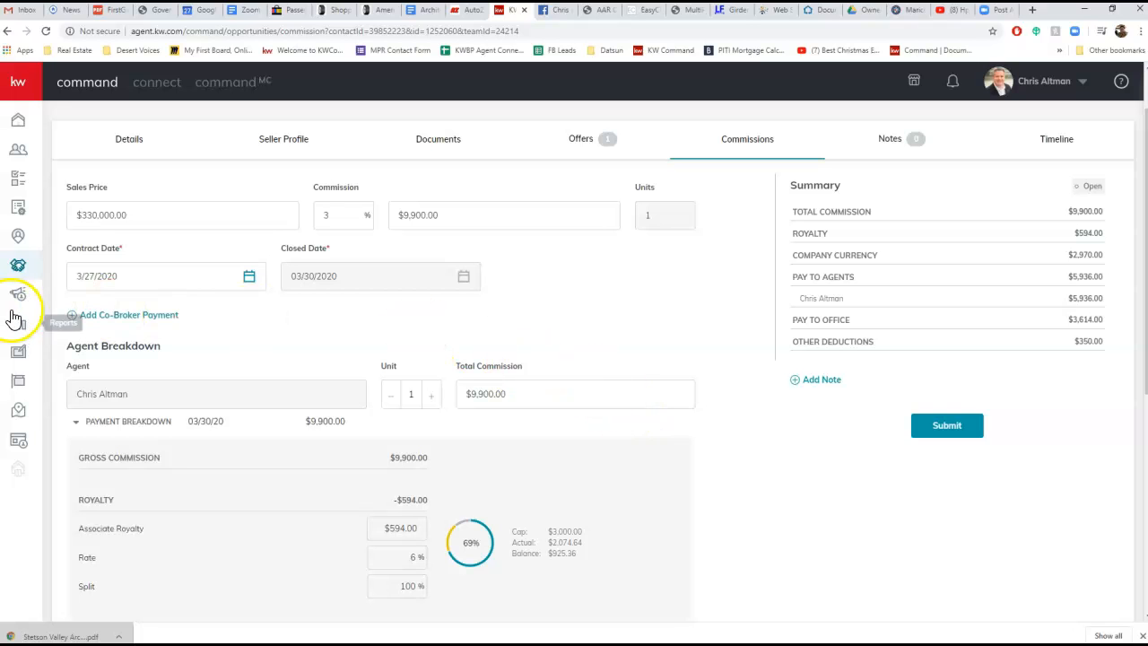
pyautogui.scroll(-4, 684, 317)
pyautogui.scroll(-1, 655, 418)
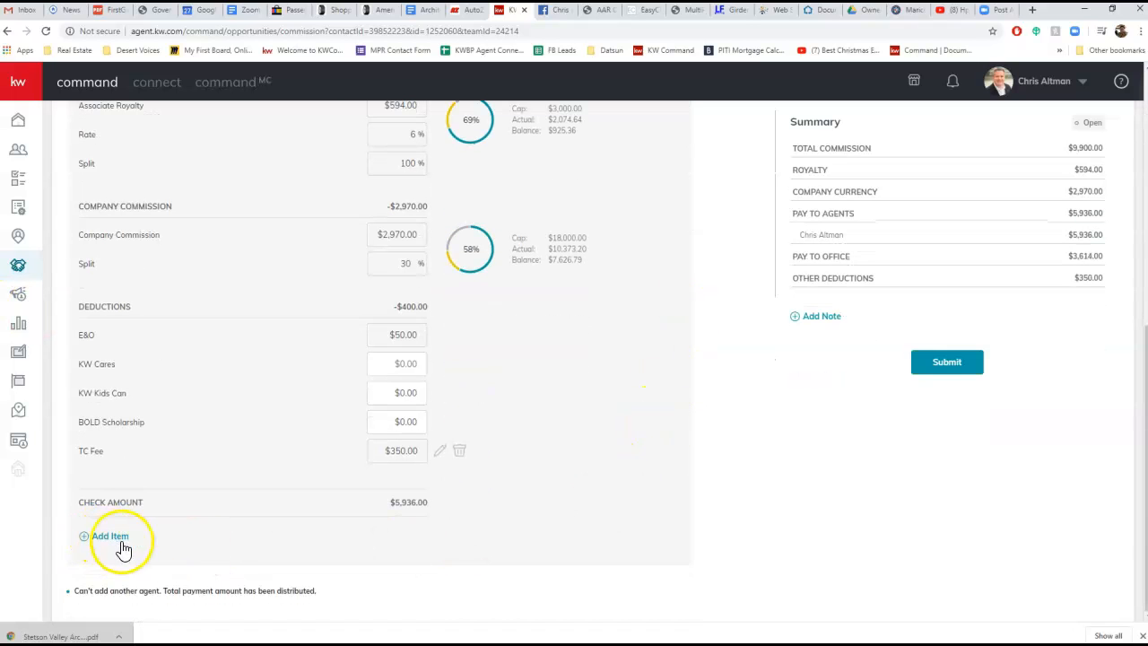
pyautogui.scroll(5, 494, 554)
pyautogui.scroll(1, 494, 553)
pyautogui.scroll(-1, 484, 525)
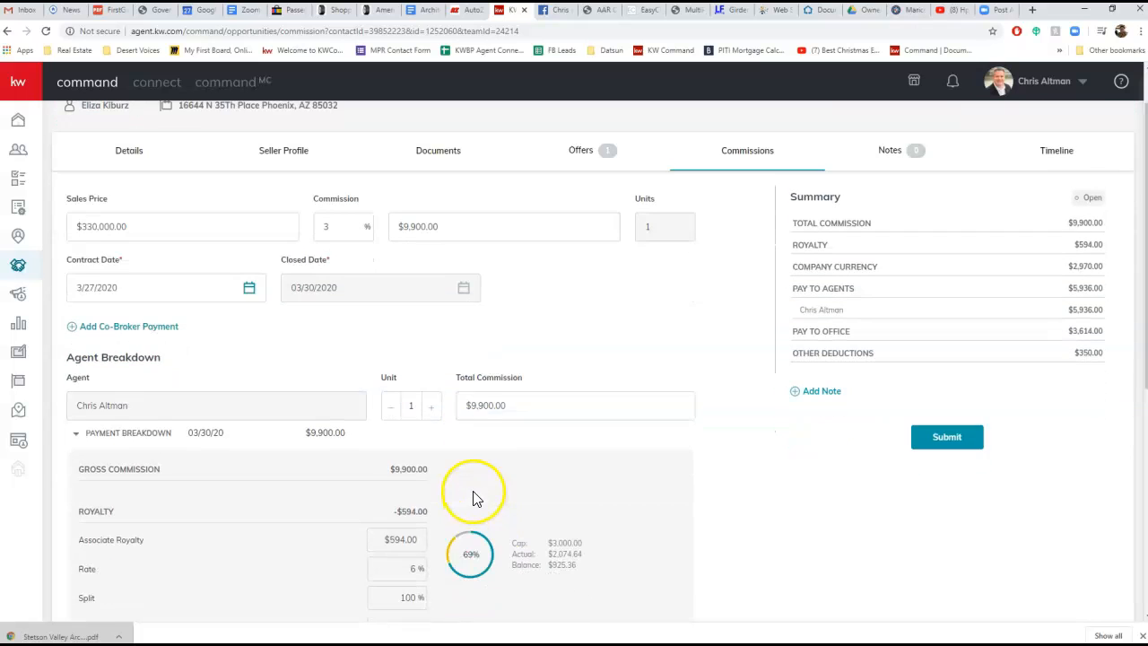
pyautogui.moveTo(536, 405); pyautogui.dragTo(458, 405)
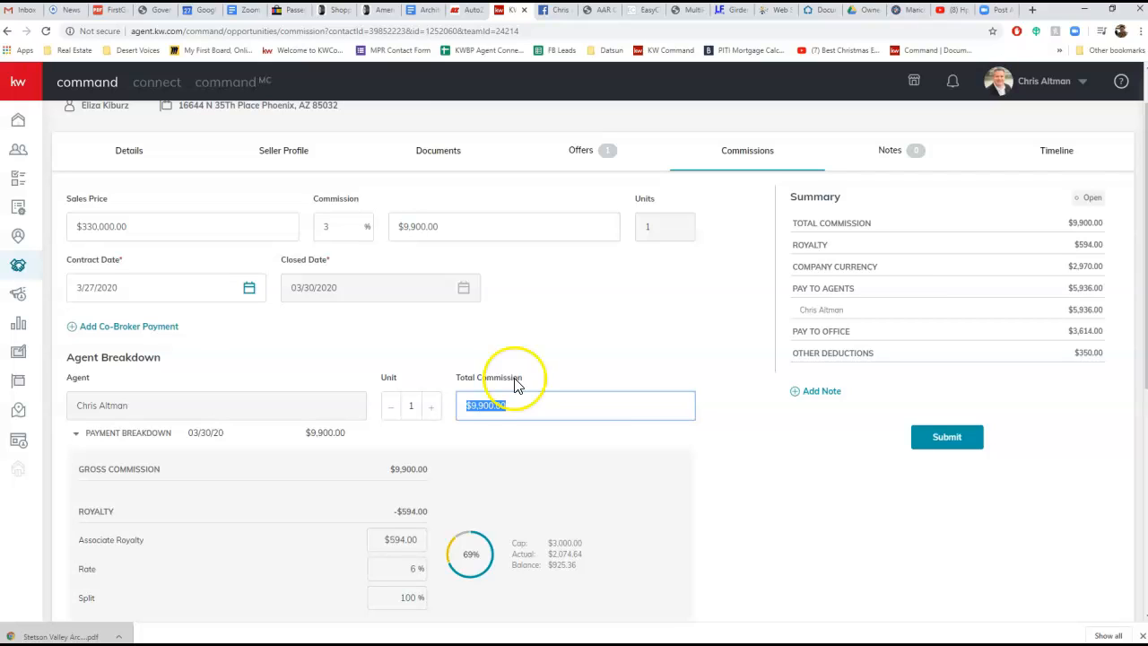
pyautogui.moveTo(516, 404); pyautogui.dragTo(459, 407)
pyautogui.write('4000')
pyautogui.press('Return')
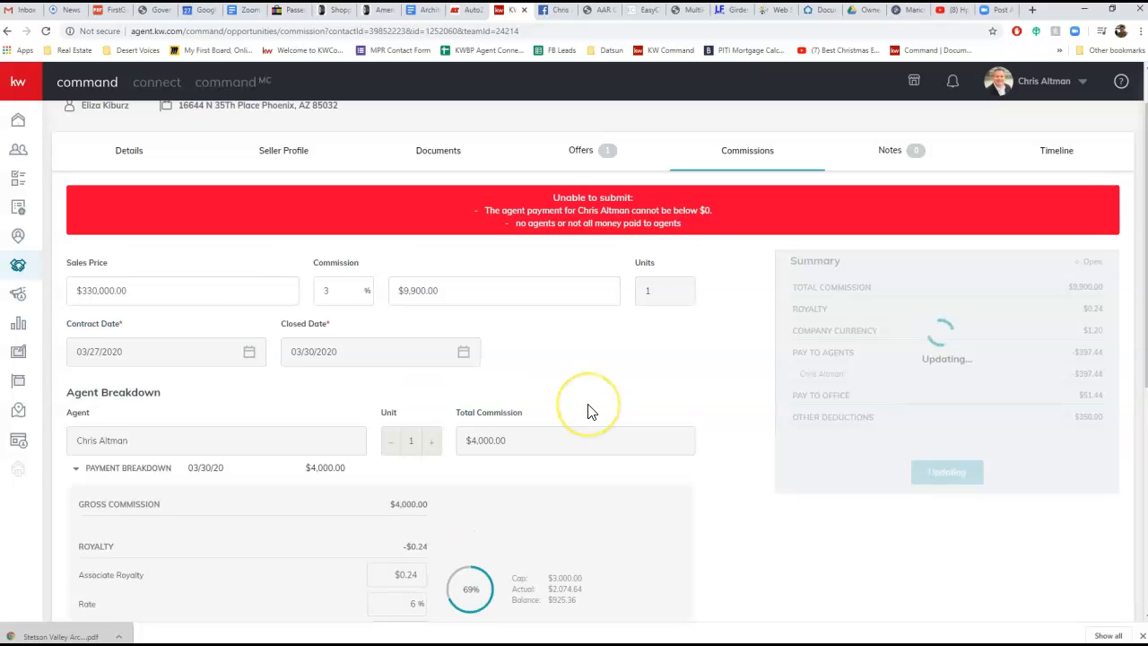
# Add another agent to the commission, choosing the second name in the agent list
pyautogui.scroll(-5, 588, 411)
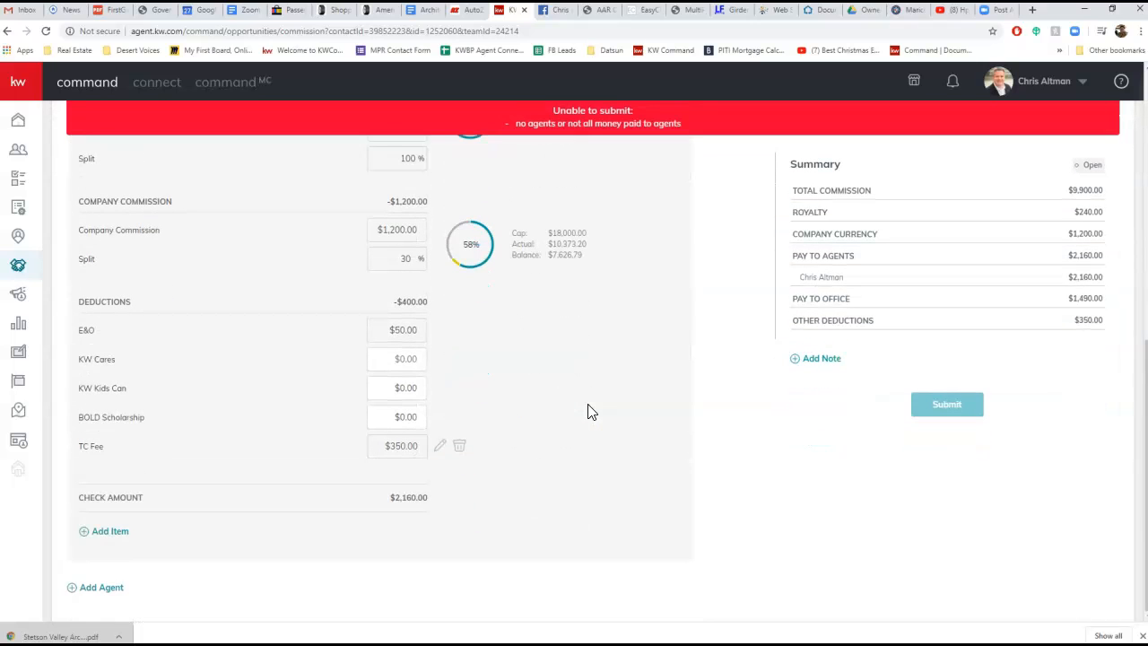
pyautogui.click(103, 588)
pyautogui.click(473, 281)
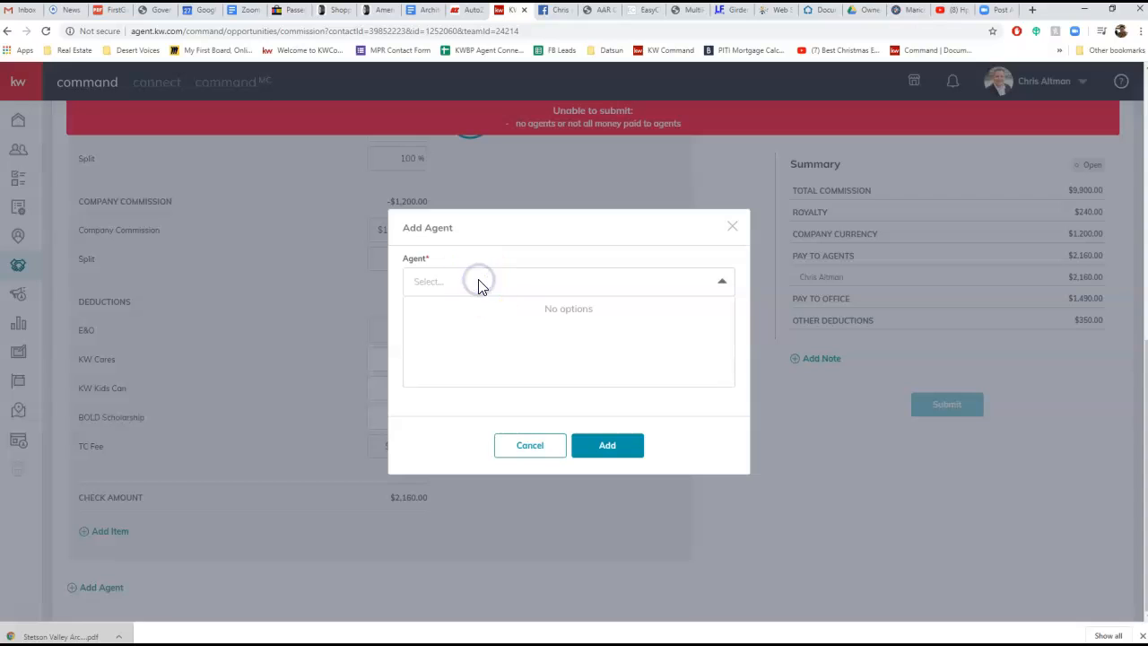
pyautogui.click(540, 285)
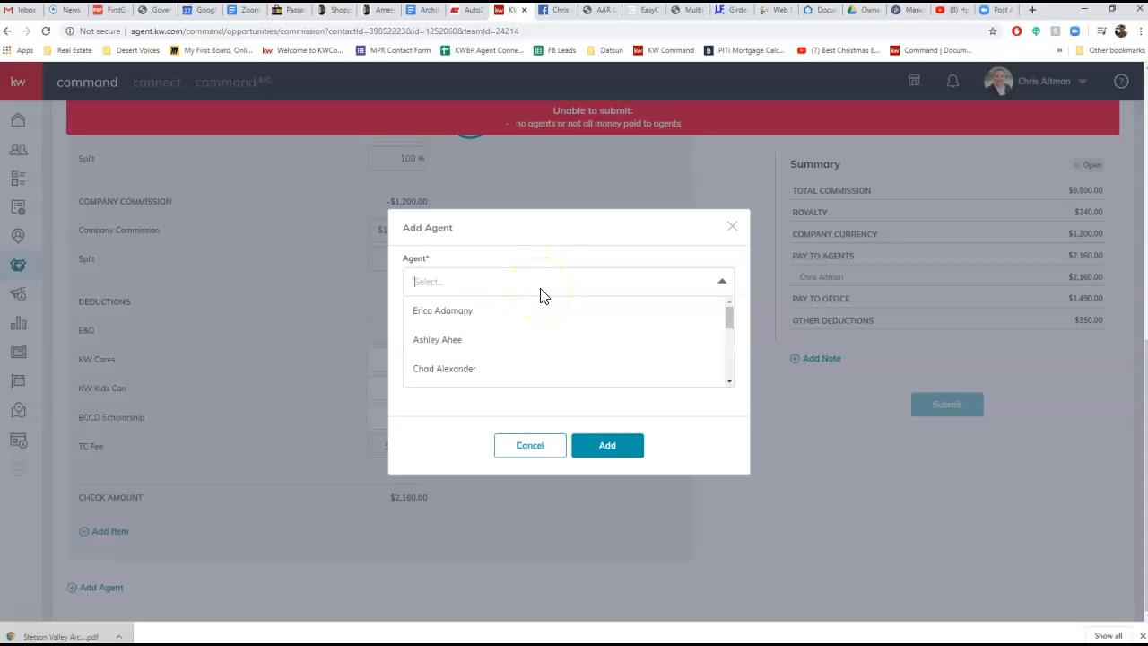
pyautogui.click(520, 348)
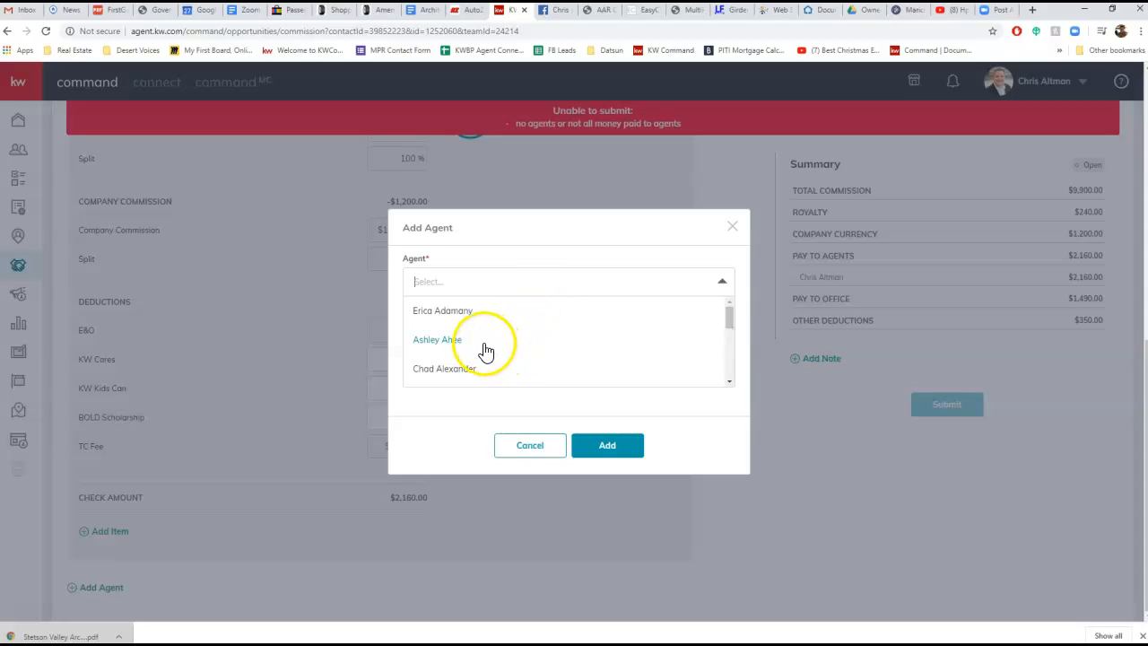
pyautogui.click(526, 285)
pyautogui.click(525, 285)
pyautogui.click(525, 284)
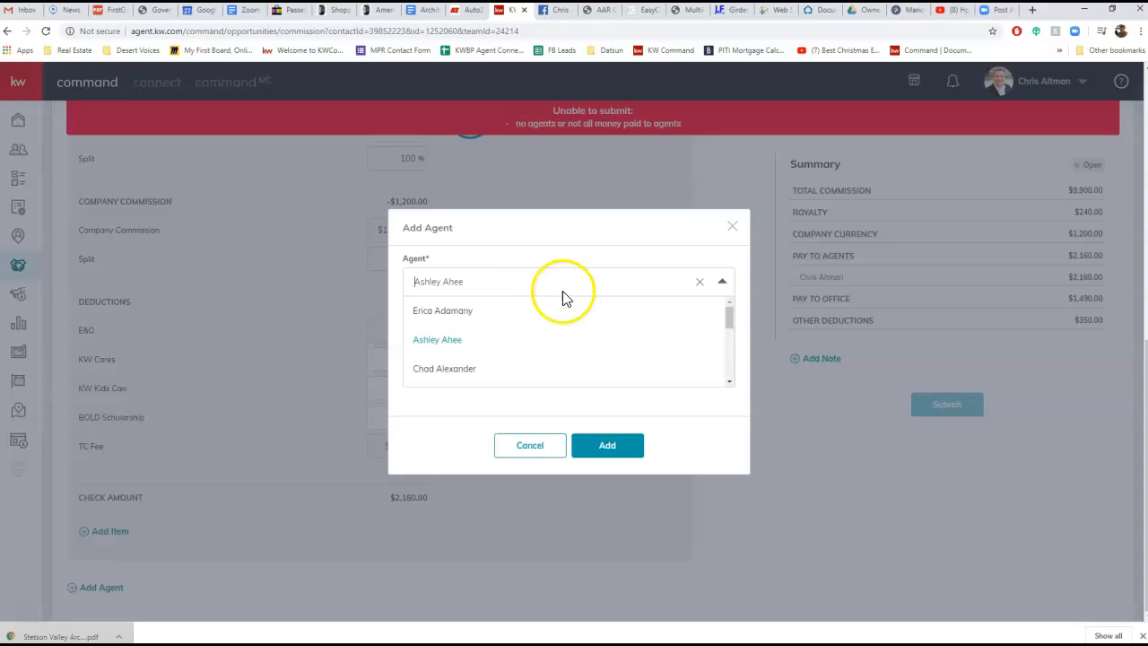
pyautogui.click(728, 316)
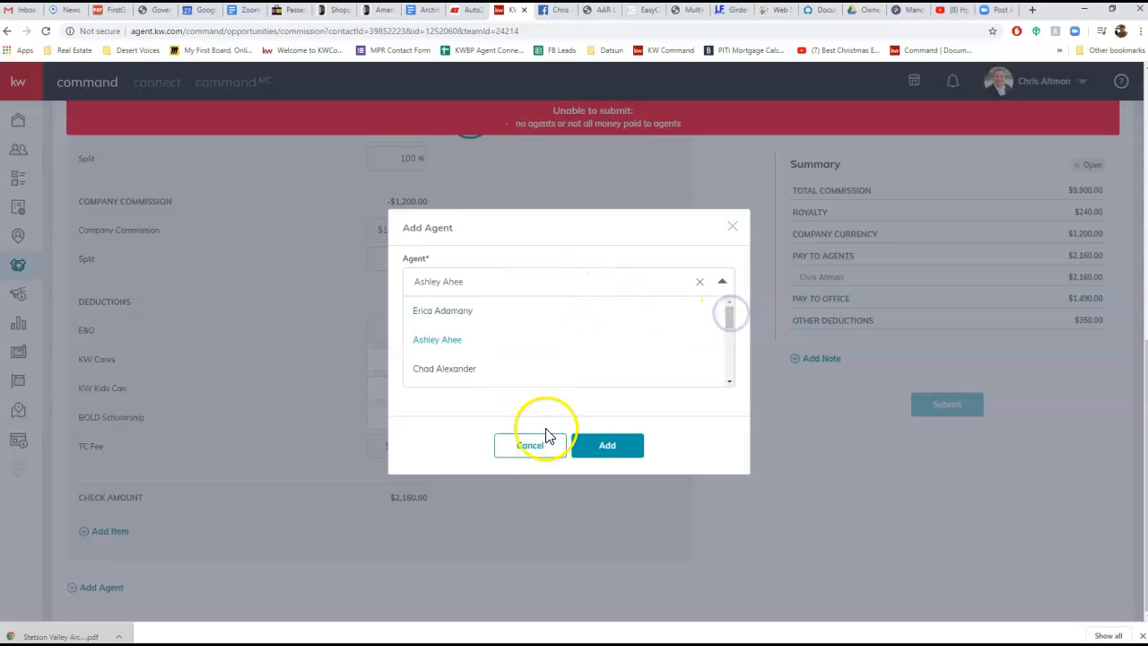
pyautogui.click(627, 449)
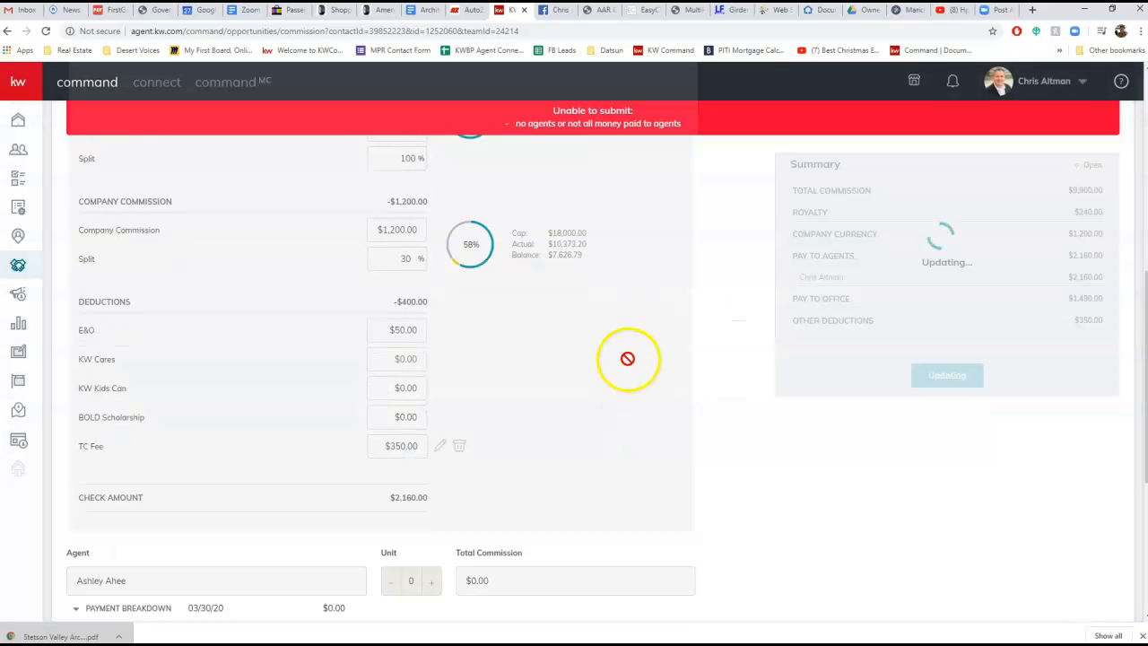
pyautogui.scroll(-5, 569, 448)
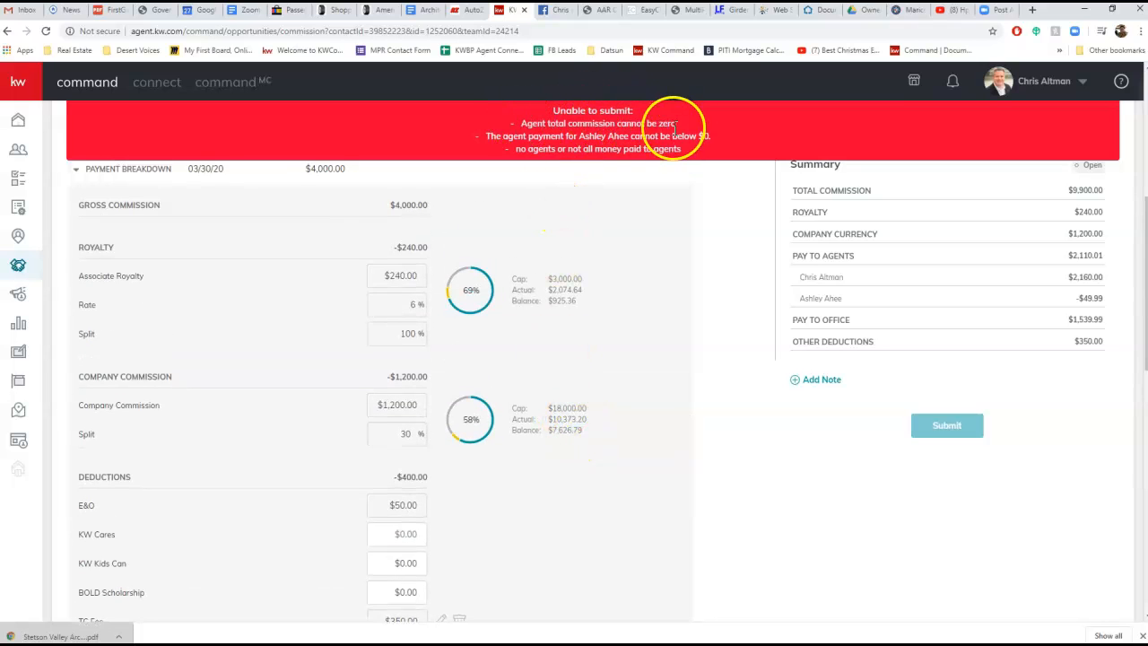
# Set the second agent's total commission in the agent breakdown to $5,900
pyautogui.scroll(1, 612, 215)
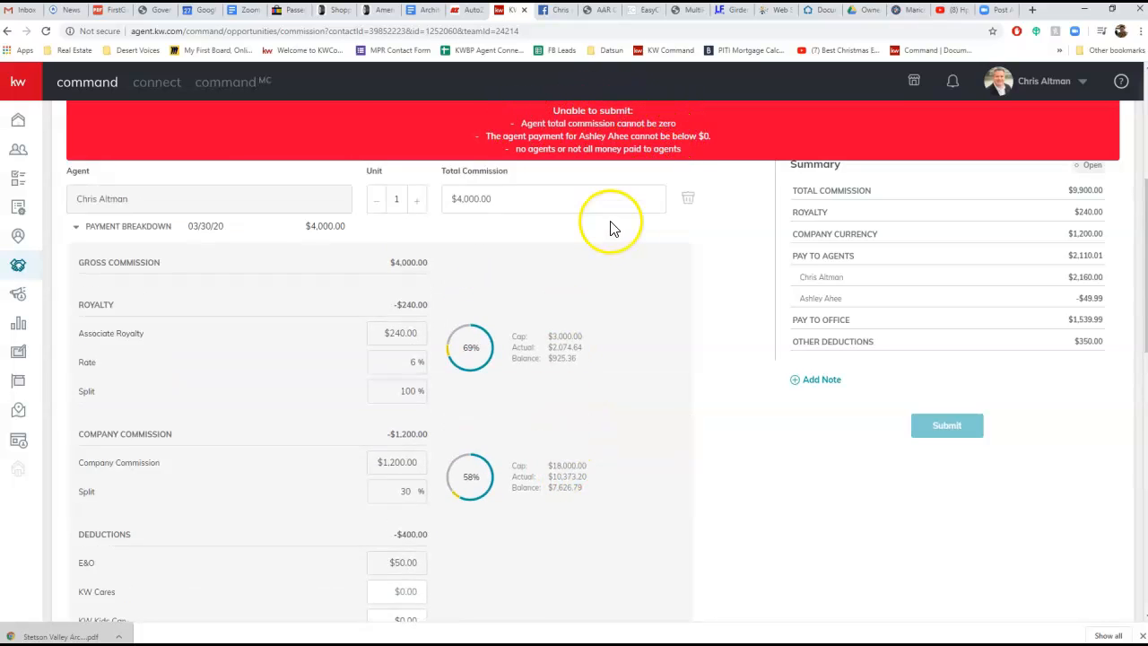
pyautogui.scroll(-3, 610, 225)
pyautogui.scroll(2, 610, 225)
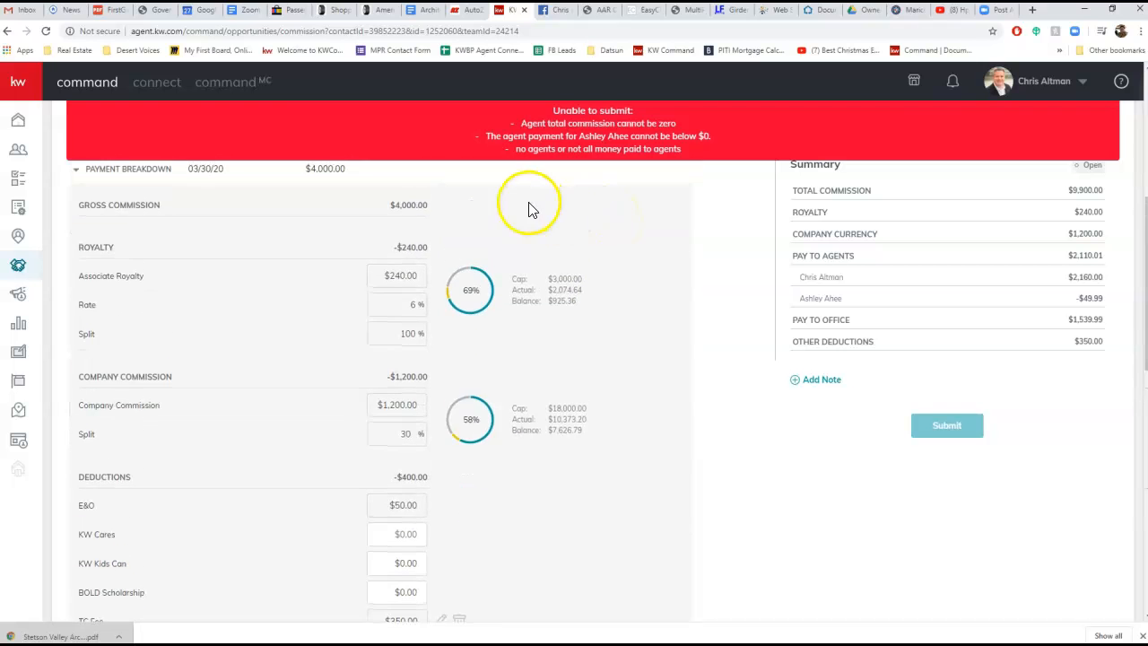
pyautogui.scroll(4, 529, 216)
pyautogui.click(401, 324)
pyautogui.click(506, 320)
pyautogui.moveTo(495, 506); pyautogui.dragTo(449, 508)
pyautogui.click(598, 472)
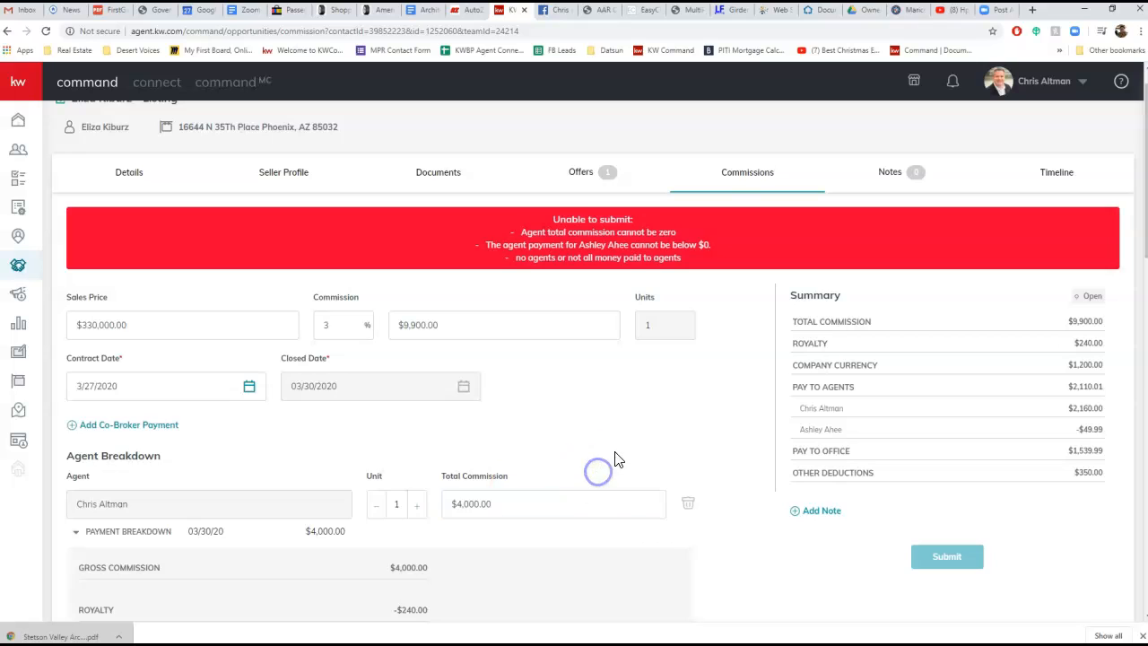
pyautogui.scroll(-10, 617, 457)
pyautogui.moveTo(510, 287); pyautogui.dragTo(449, 288)
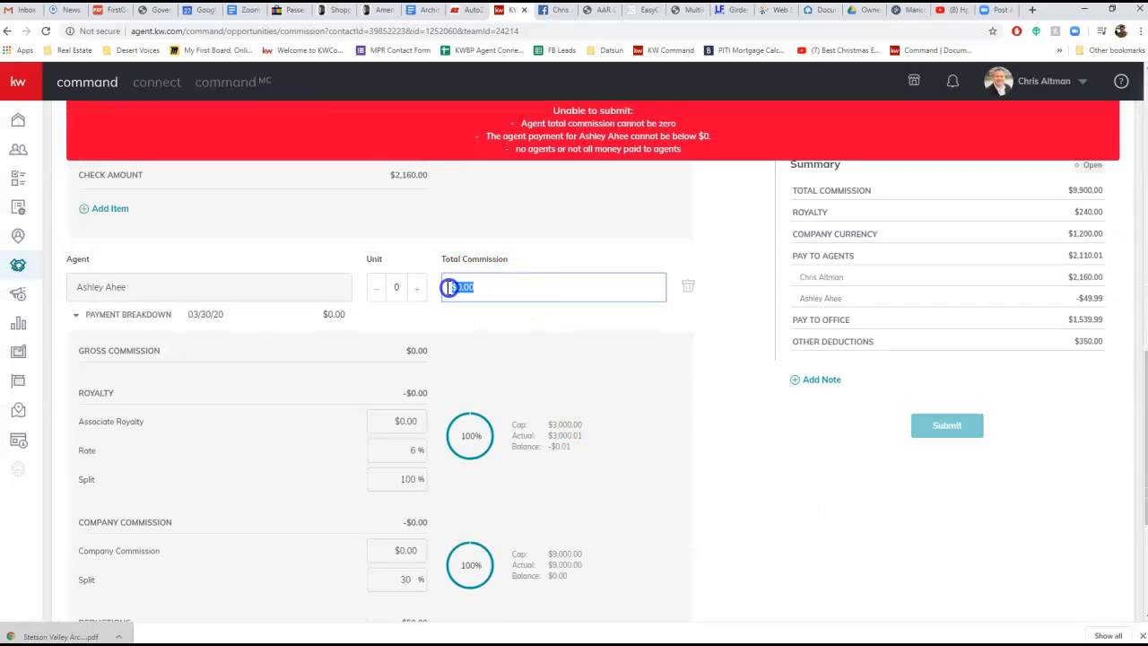
pyautogui.write('5900')
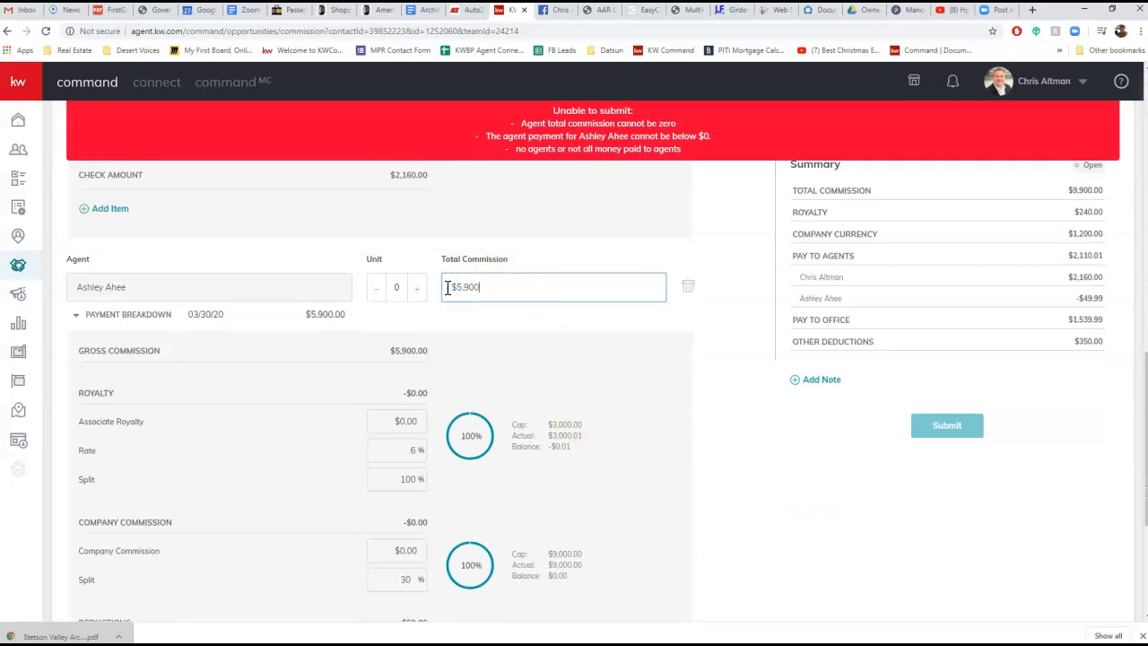
pyautogui.click(556, 308)
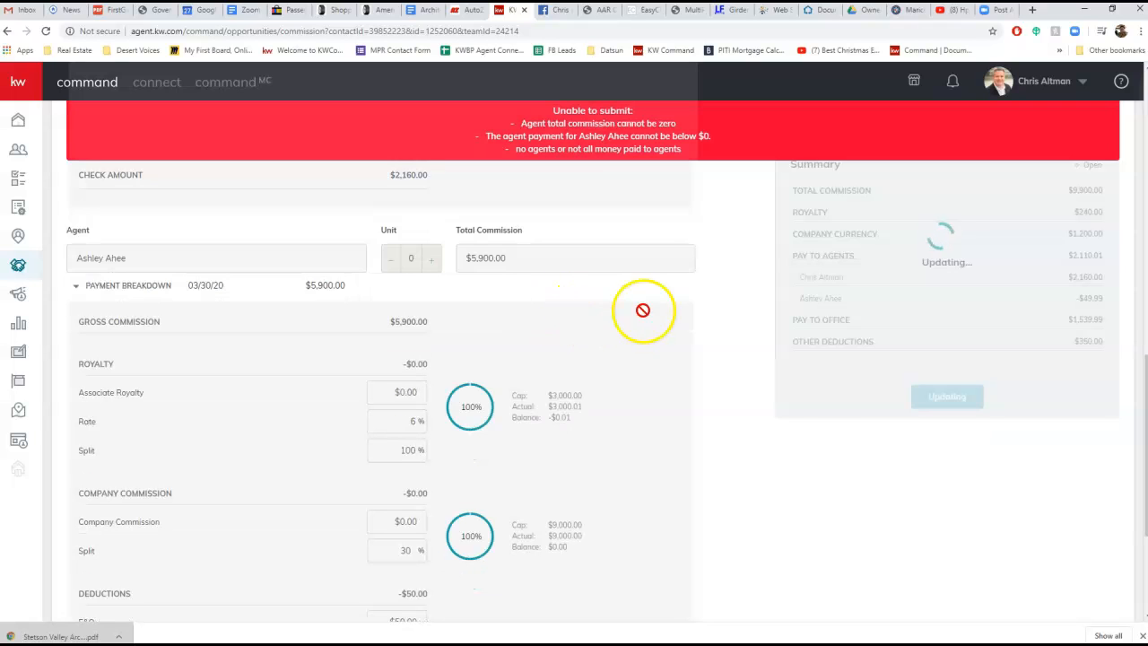
# Review both agents' payment breakdowns, checking the E&O and TC Fee deductions, the check amounts and the commission summary
pyautogui.scroll(7, 707, 356)
pyautogui.scroll(-3, 710, 359)
pyautogui.scroll(-7, 708, 357)
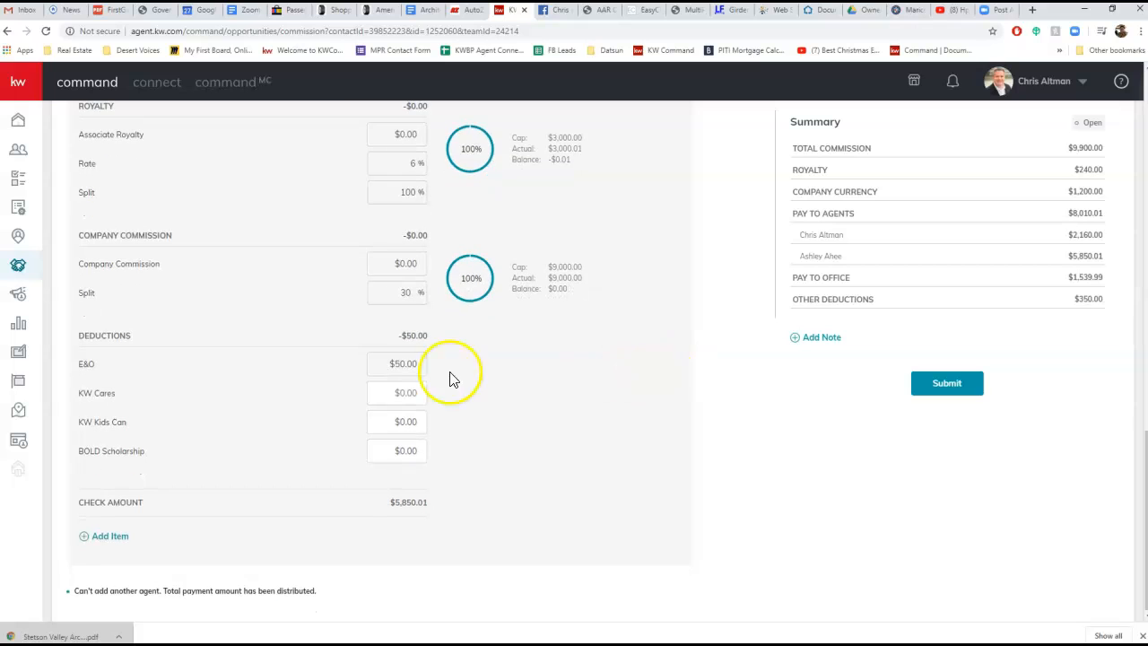
pyautogui.click(399, 366)
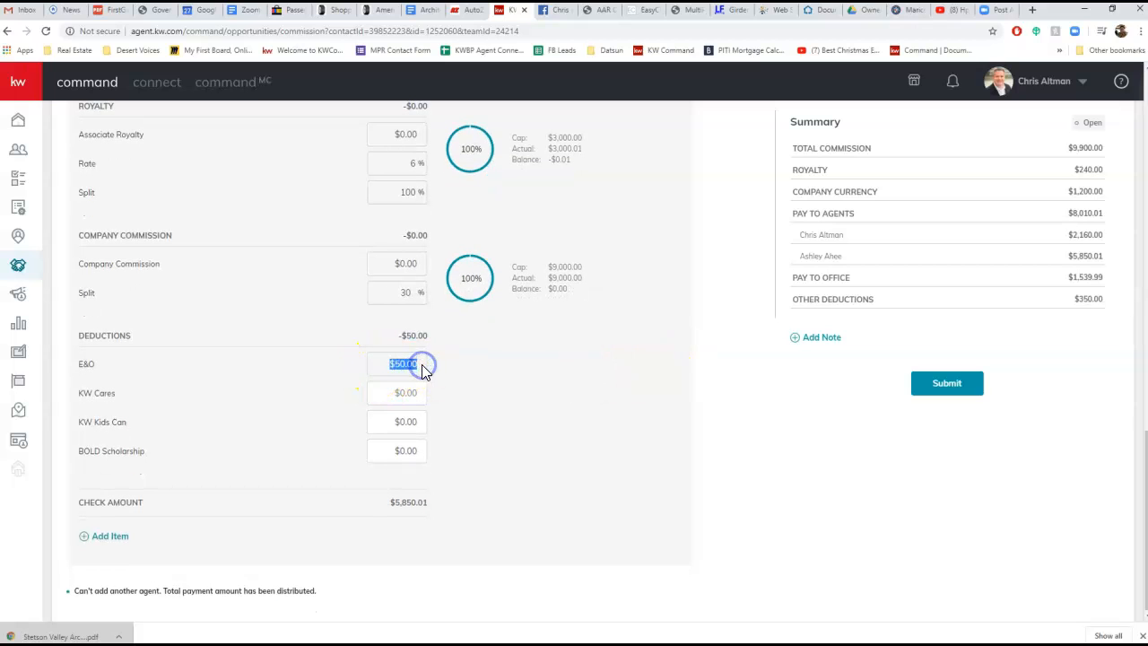
pyautogui.click(109, 364)
pyautogui.click(421, 365)
pyautogui.click(437, 365)
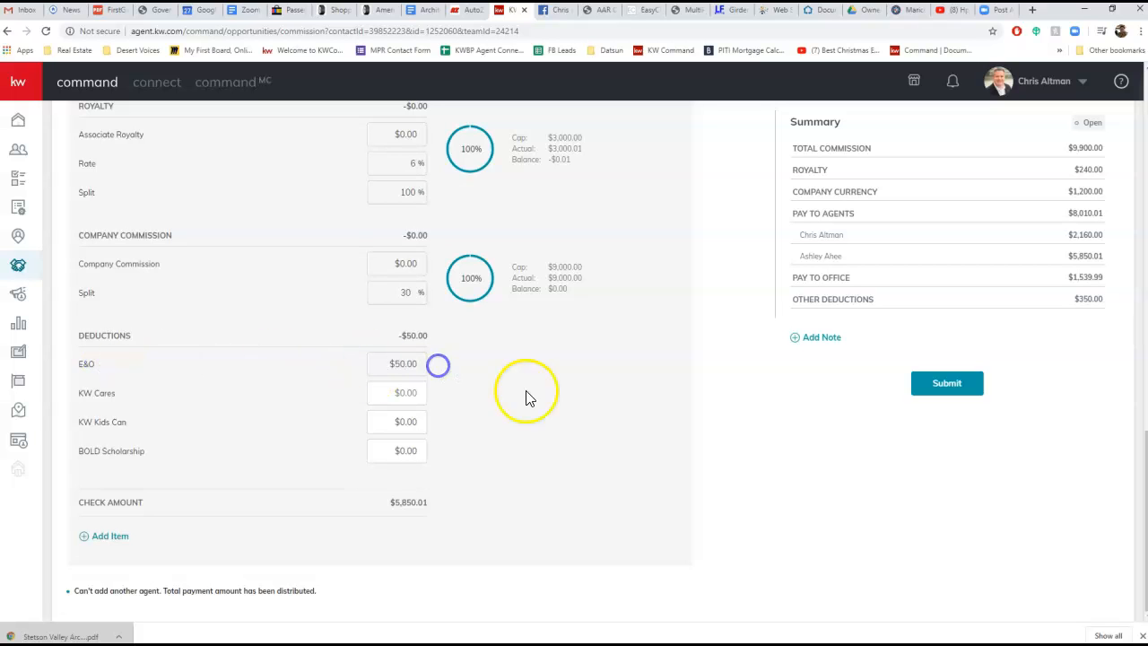
pyautogui.scroll(9, 592, 409)
pyautogui.scroll(-2, 597, 412)
pyautogui.scroll(-3, 596, 413)
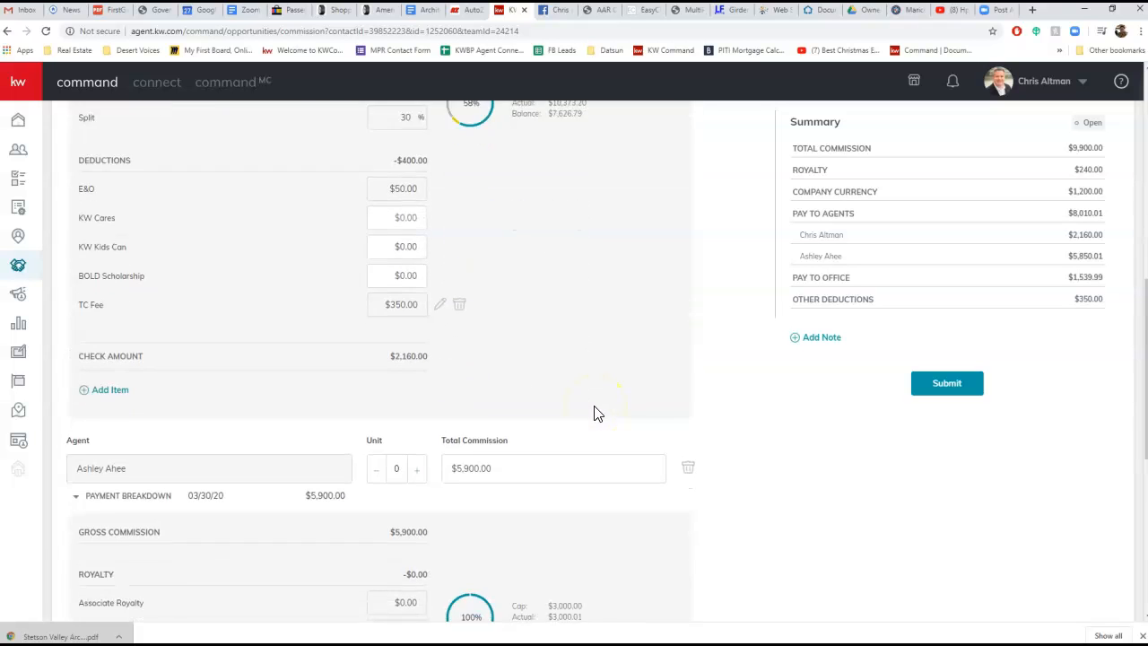
pyautogui.click(574, 403)
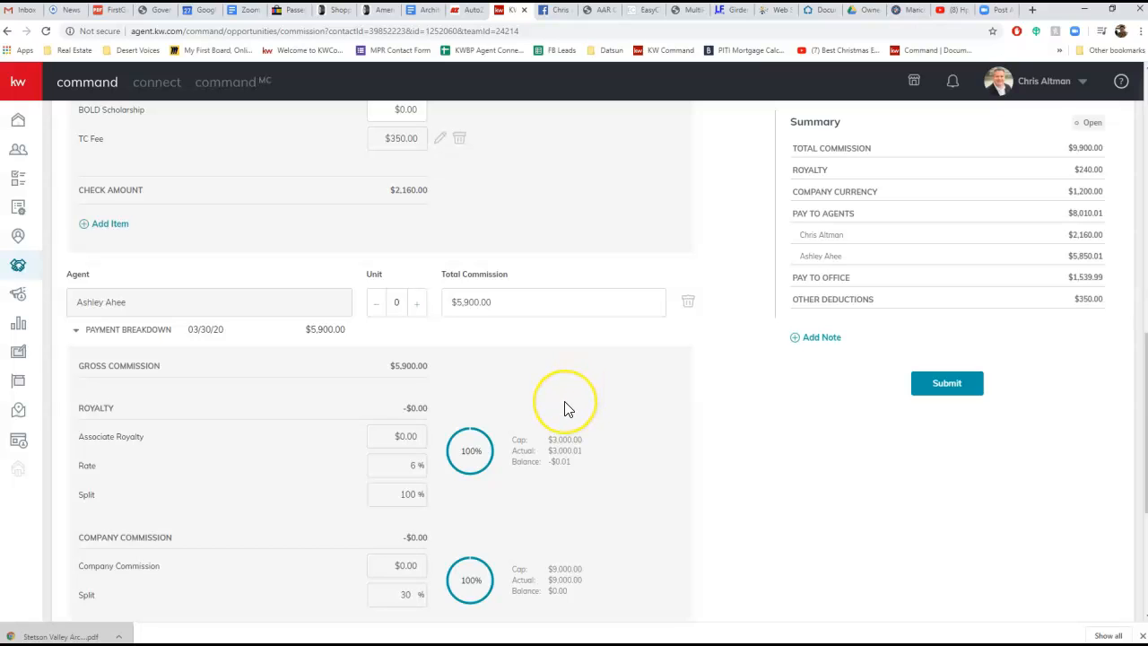
pyautogui.scroll(-3, 619, 418)
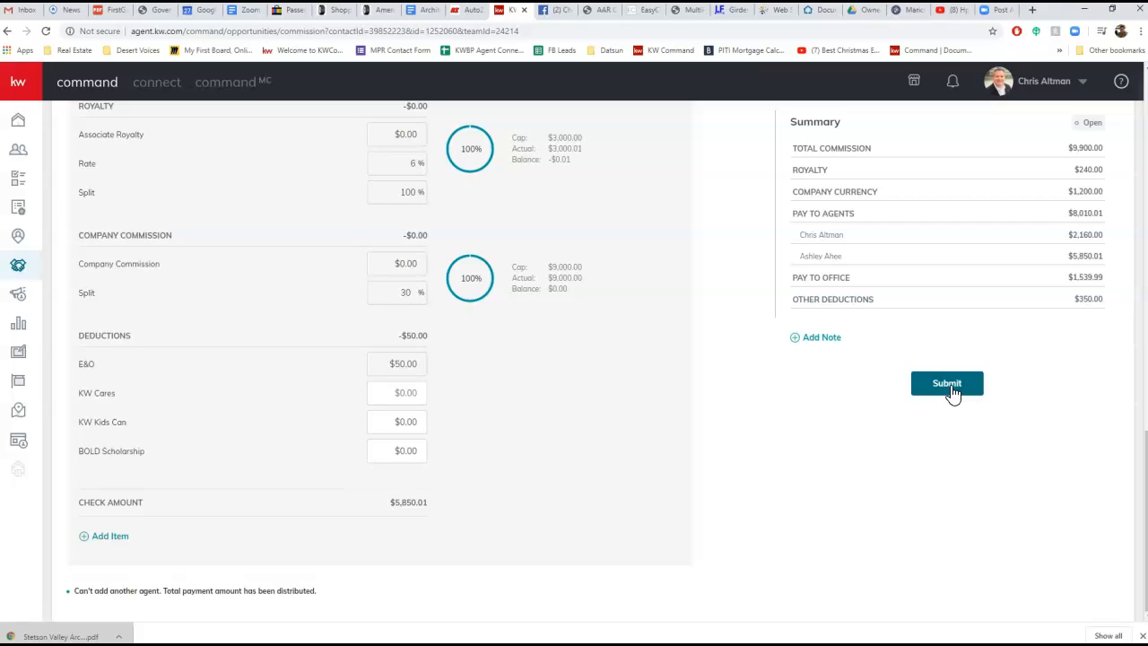
pyautogui.click(946, 393)
pyautogui.click(712, 379)
pyautogui.scroll(5, 712, 379)
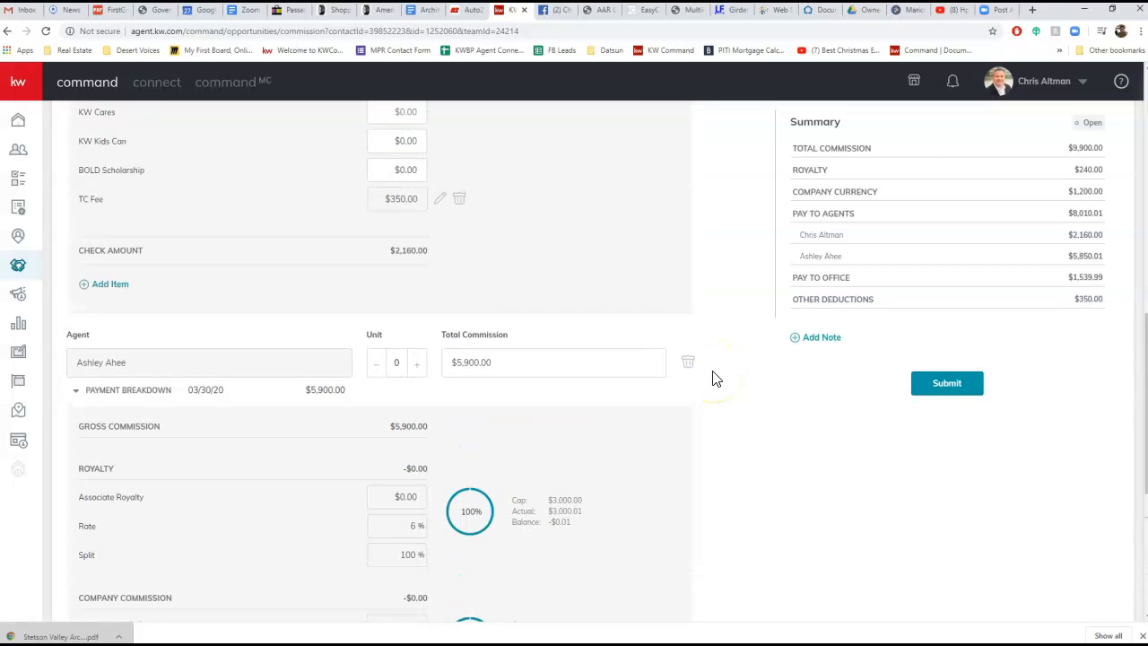
pyautogui.scroll(8, 712, 379)
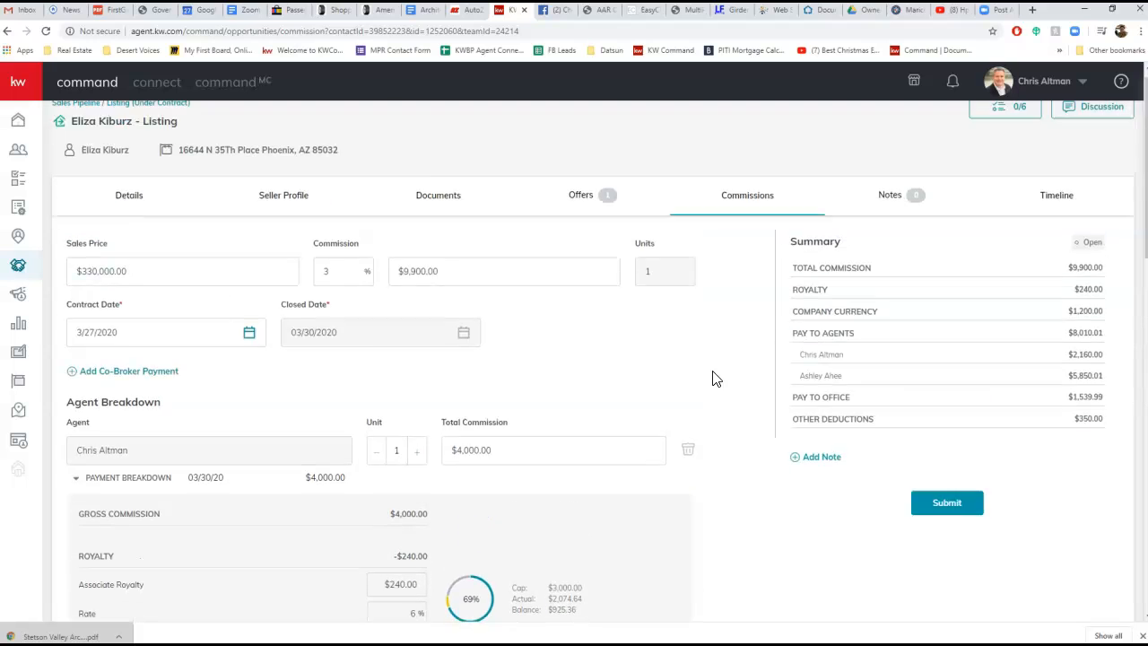
pyautogui.click(624, 221)
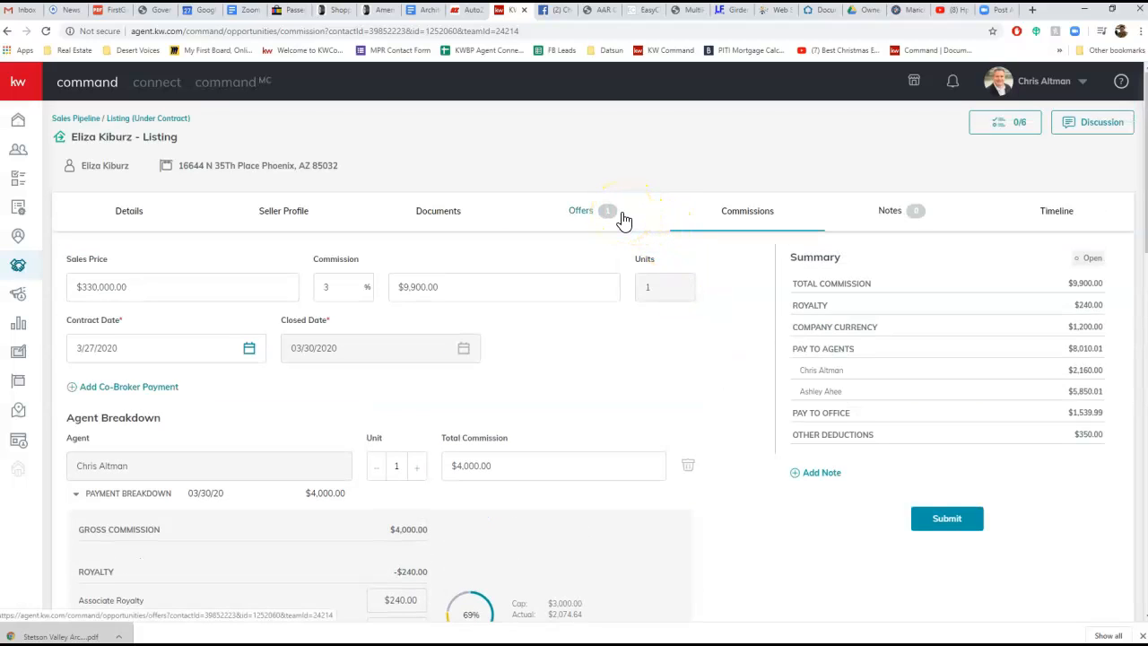